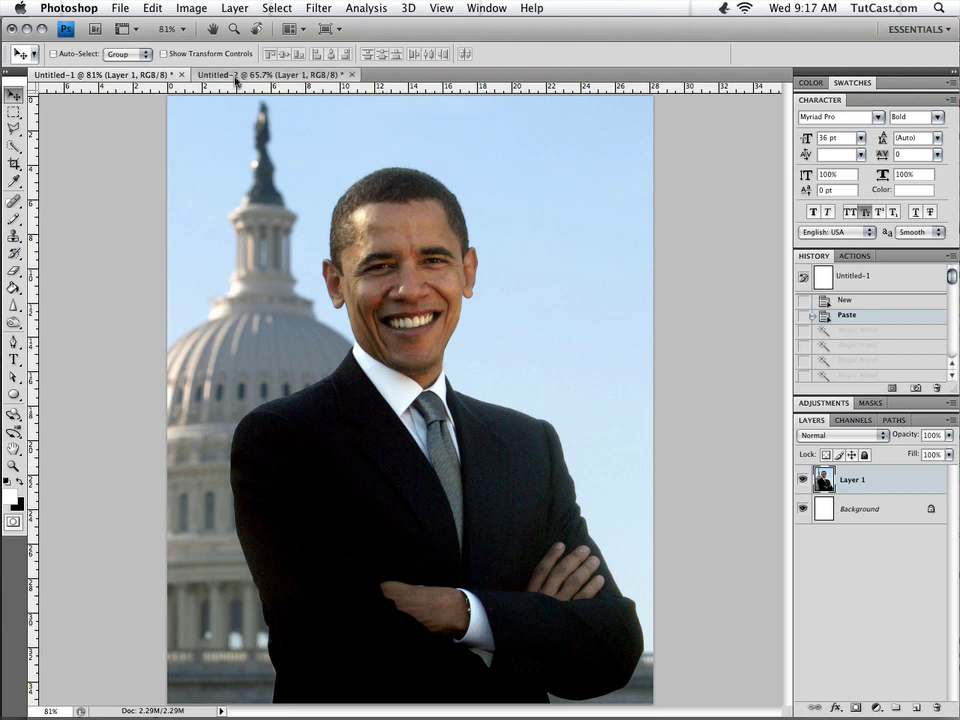
left_click(236, 76)
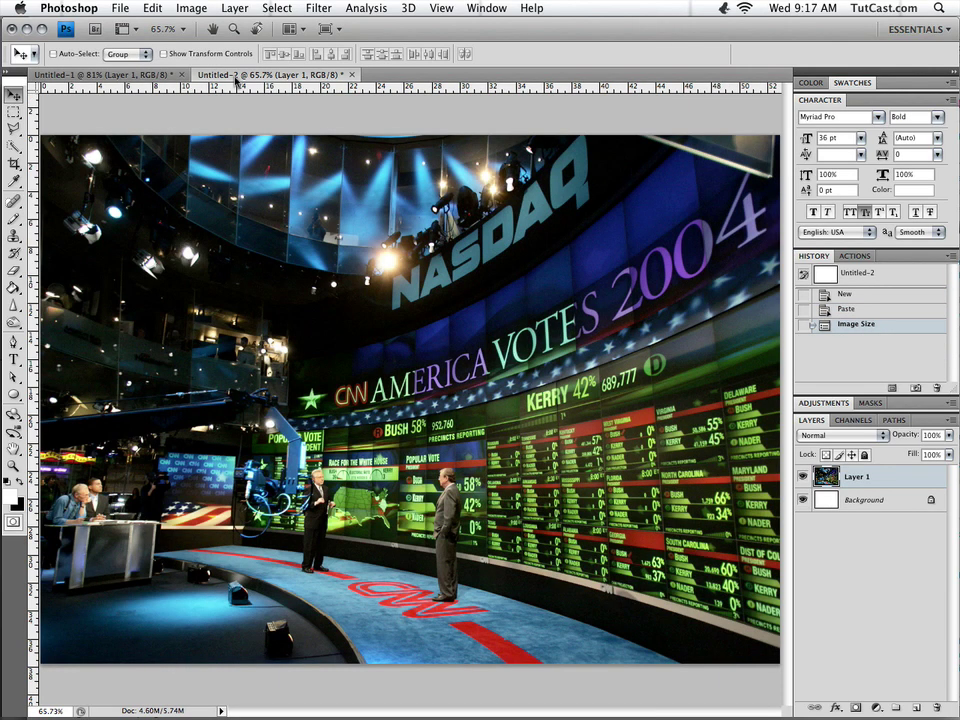
left_click(89, 76)
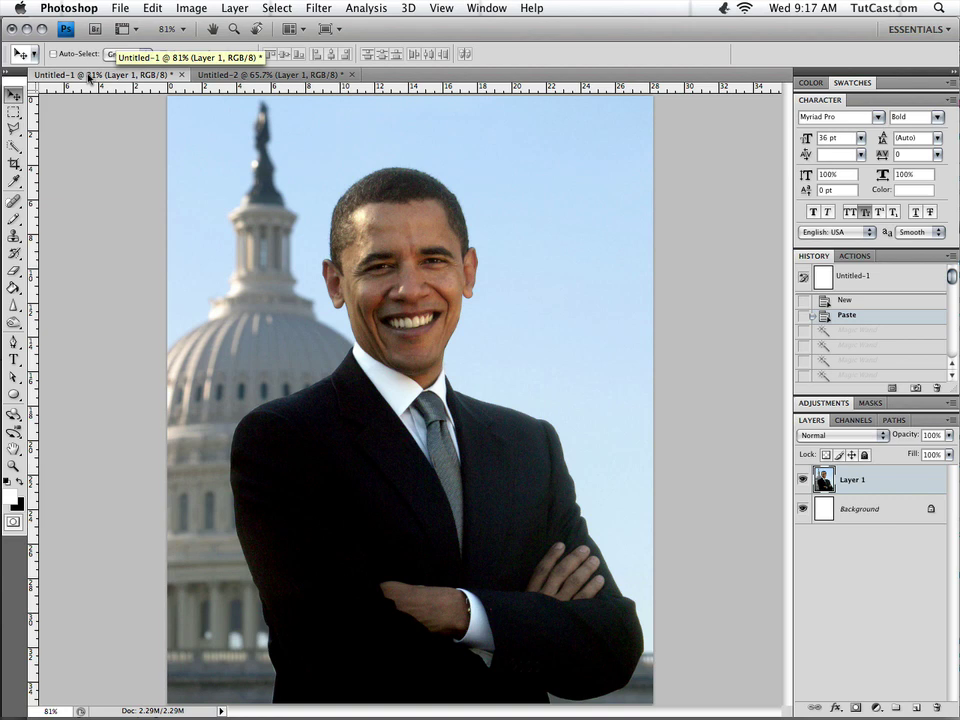
left_click(280, 76)
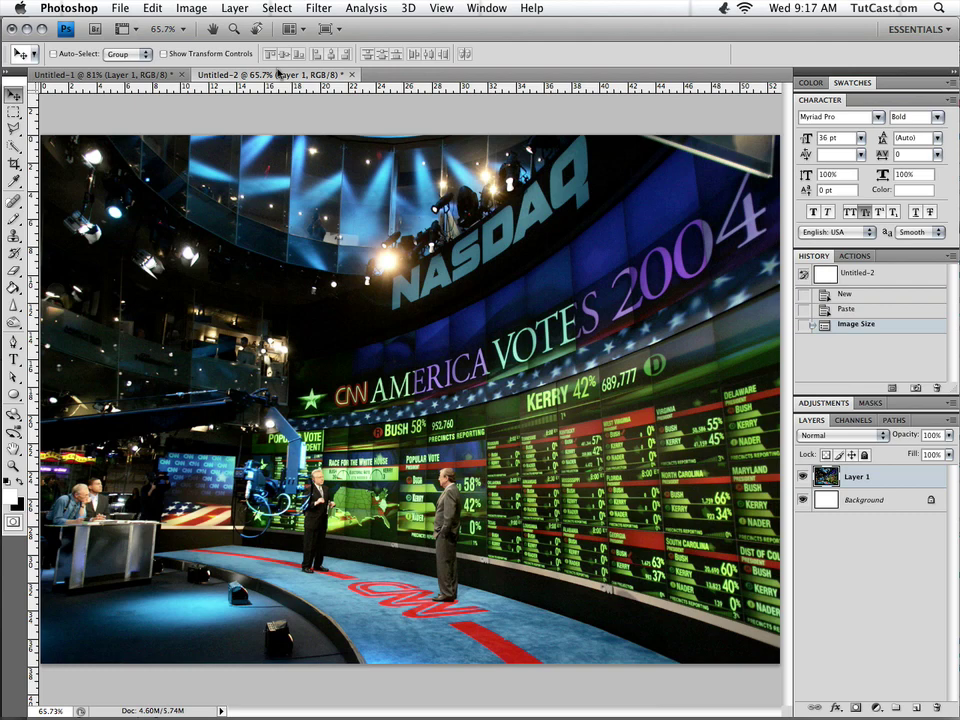
left_click(128, 75)
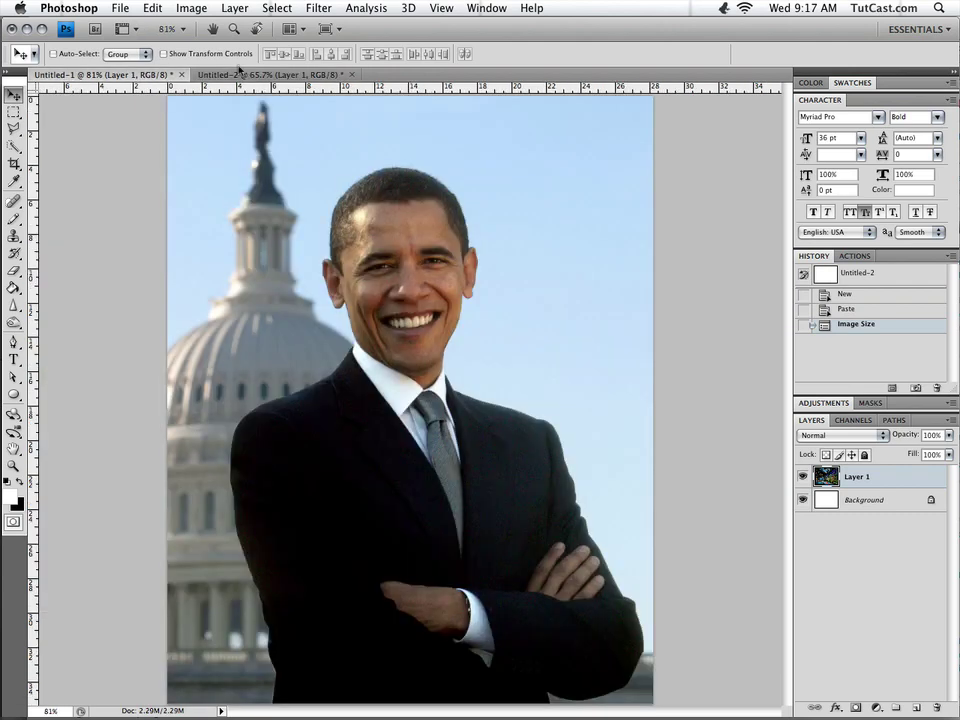
left_click(300, 76)
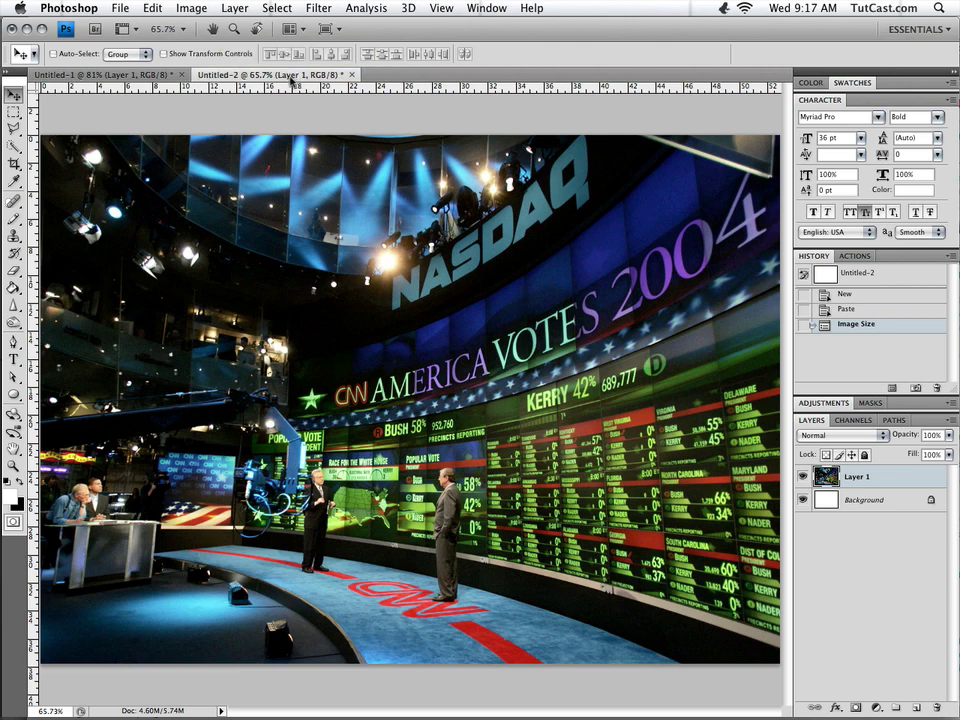
left_click(118, 76)
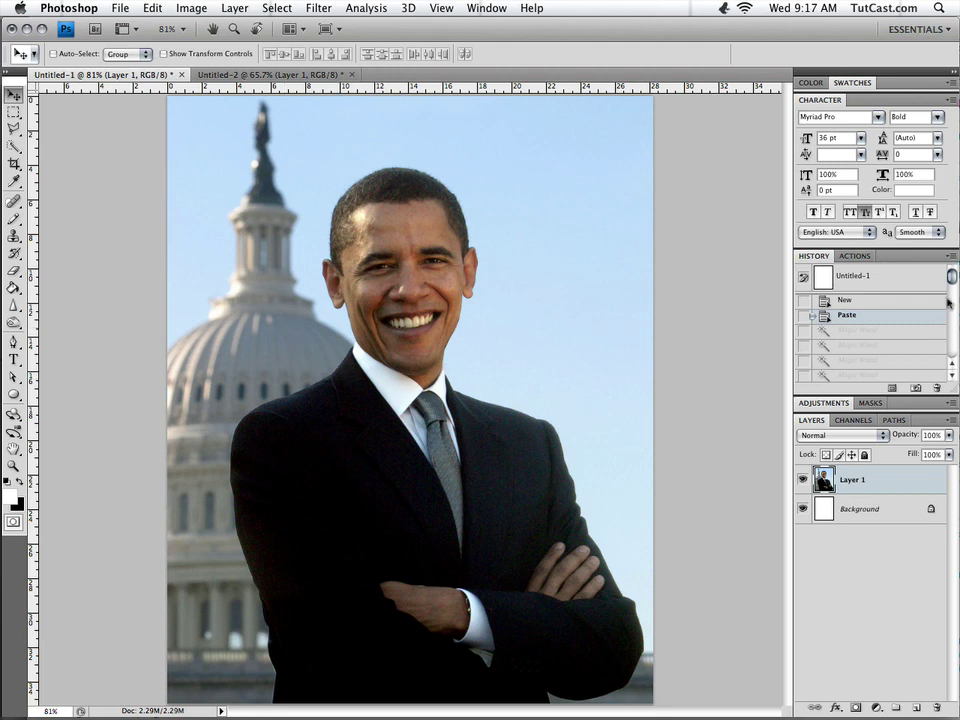
- Restore the background selection around the man and expand it by 1 pixel
left_click_drag(955, 285, 953, 350)
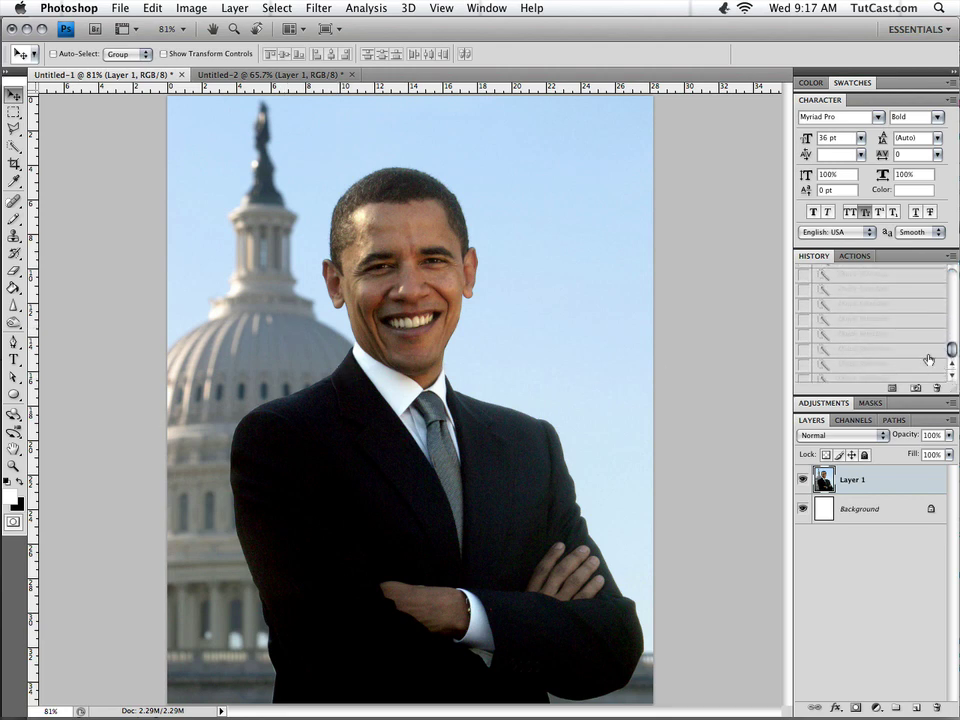
key("super+z")
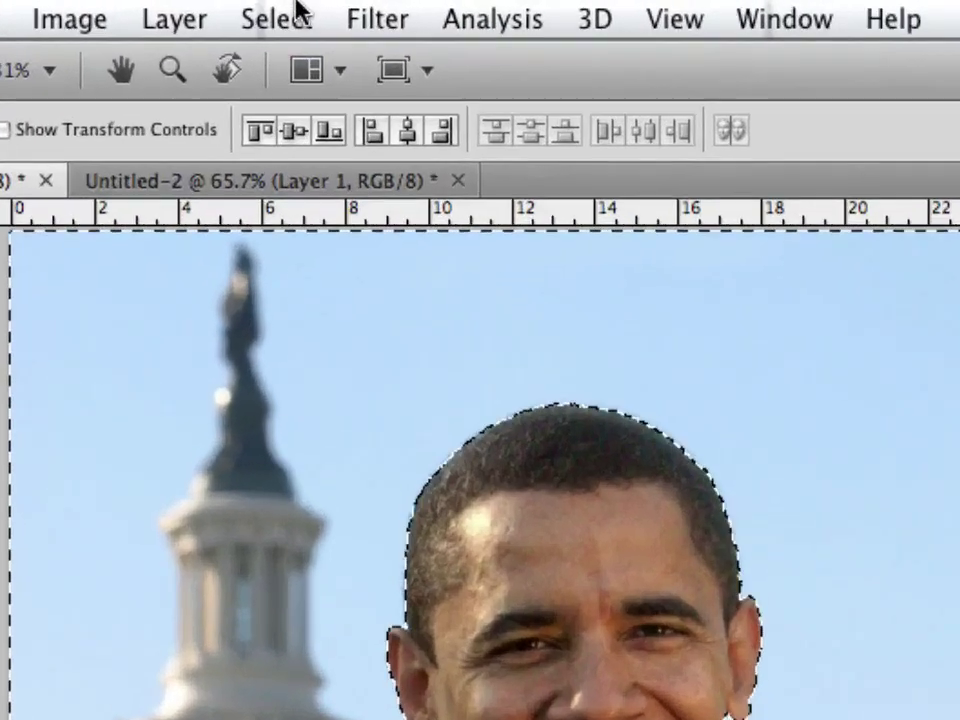
left_click(280, 8)
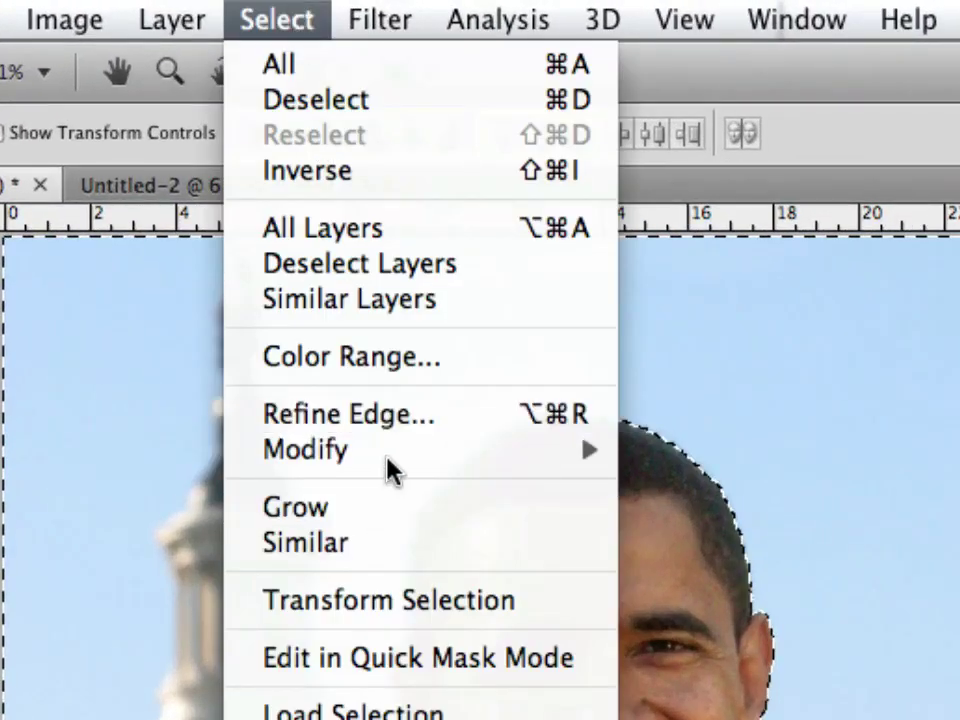
mouse_move(344, 188)
left_click(729, 521)
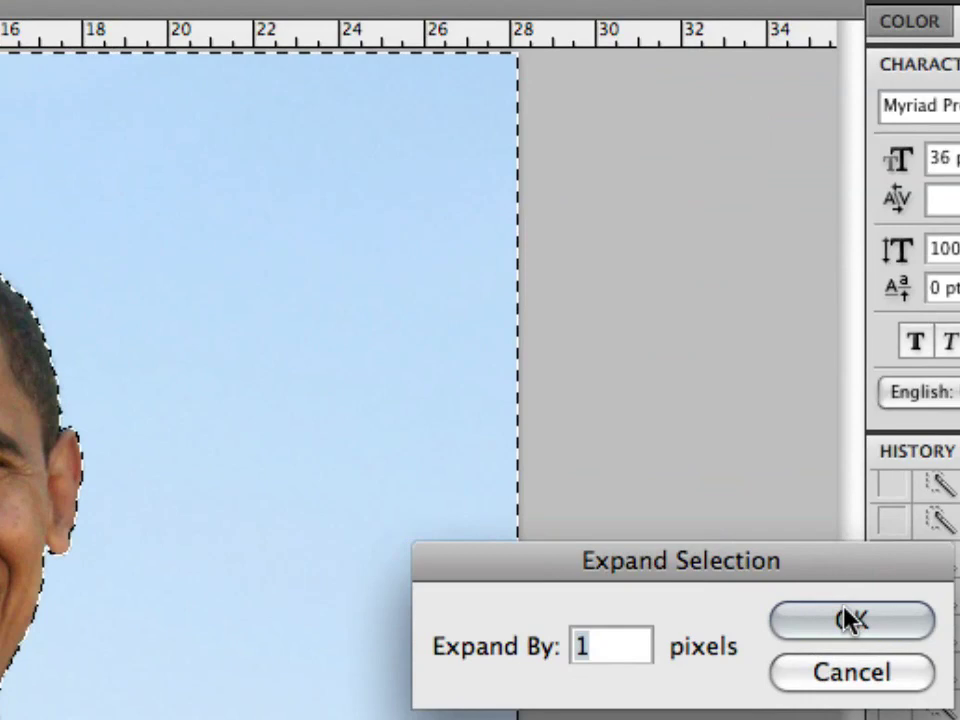
left_click(851, 619)
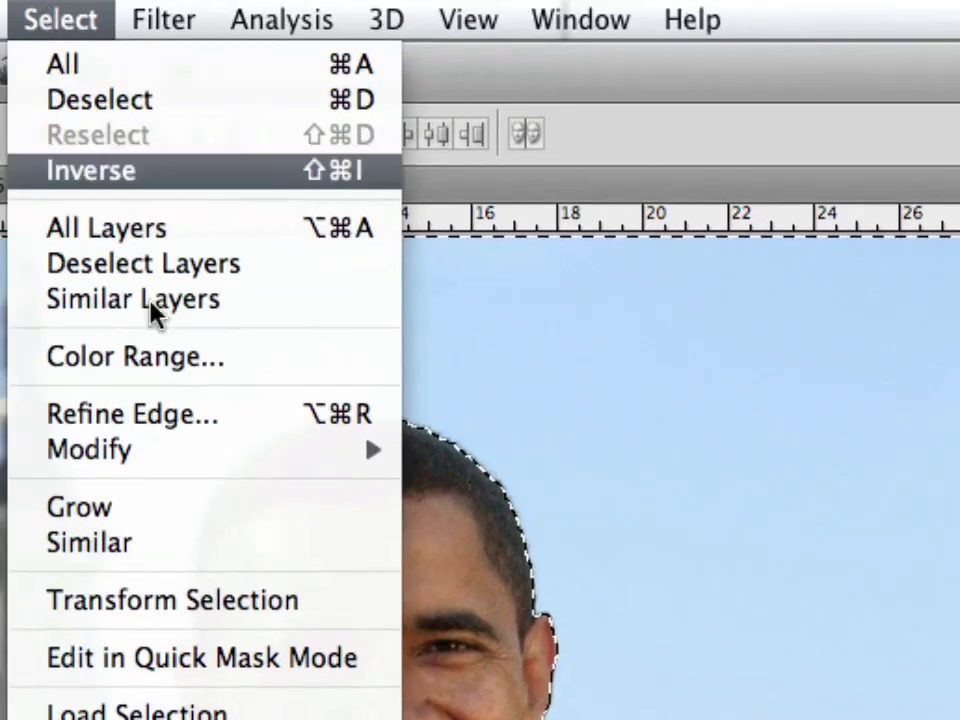
- Feather the selection by 2 pixels
mouse_move(20, 362)
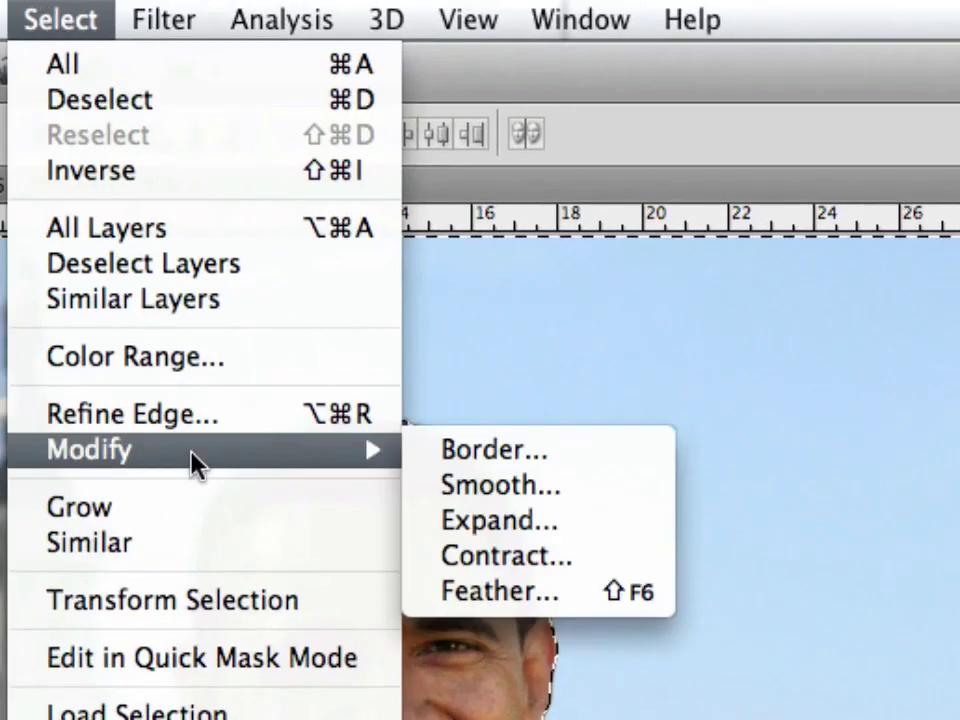
left_click(466, 596)
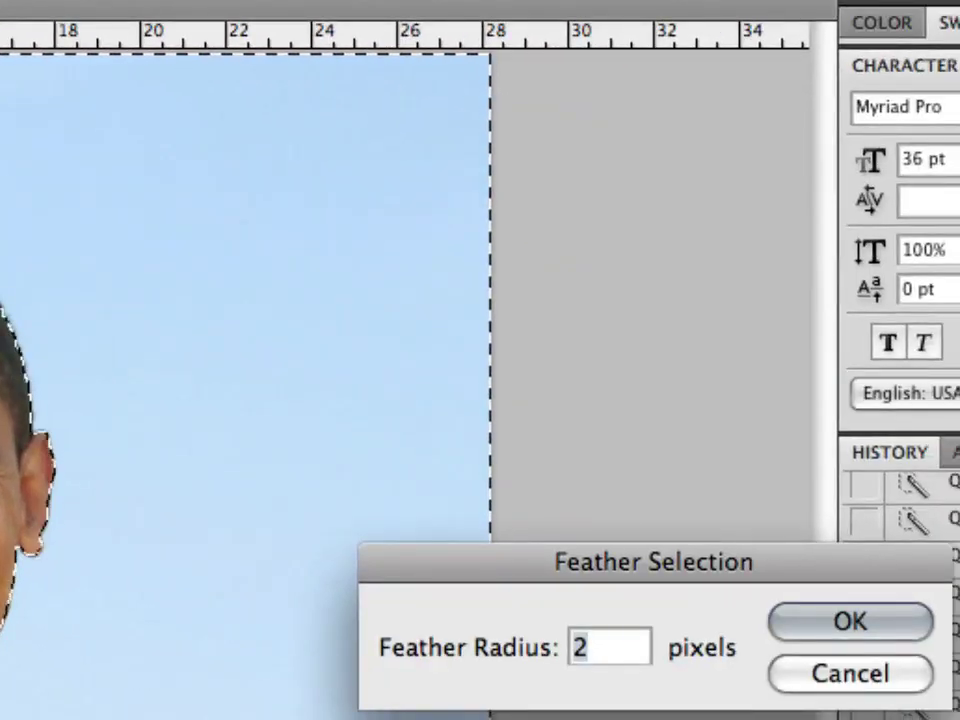
left_click(803, 640)
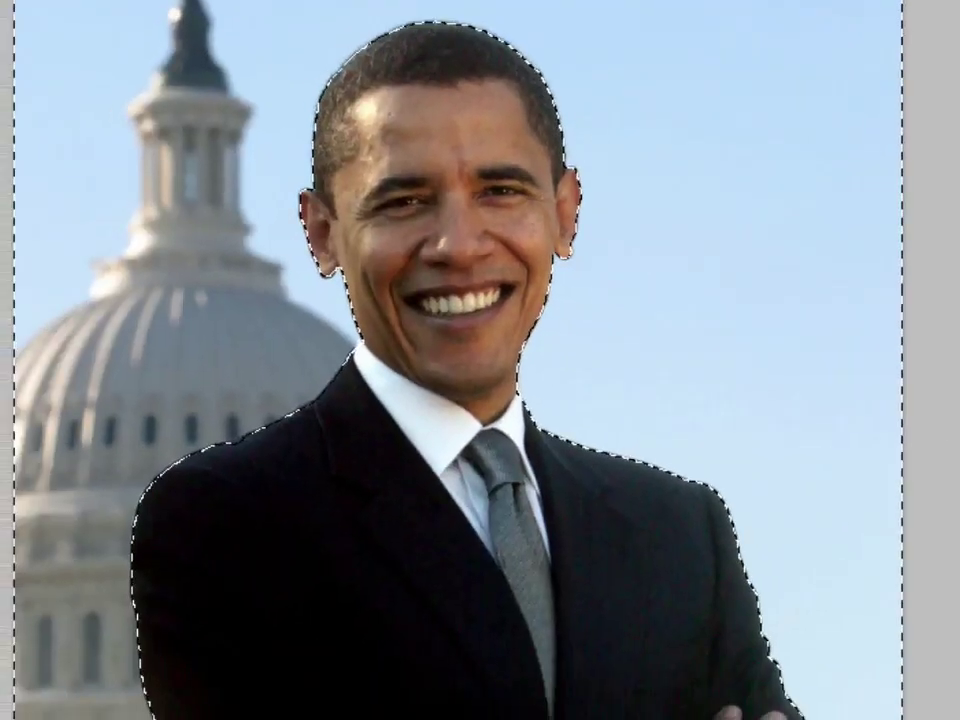
- Delete the sky, deselect, and drag the cut-out man onto the Untitled-2 studio image
key("Delete")
key("ctrl+d")
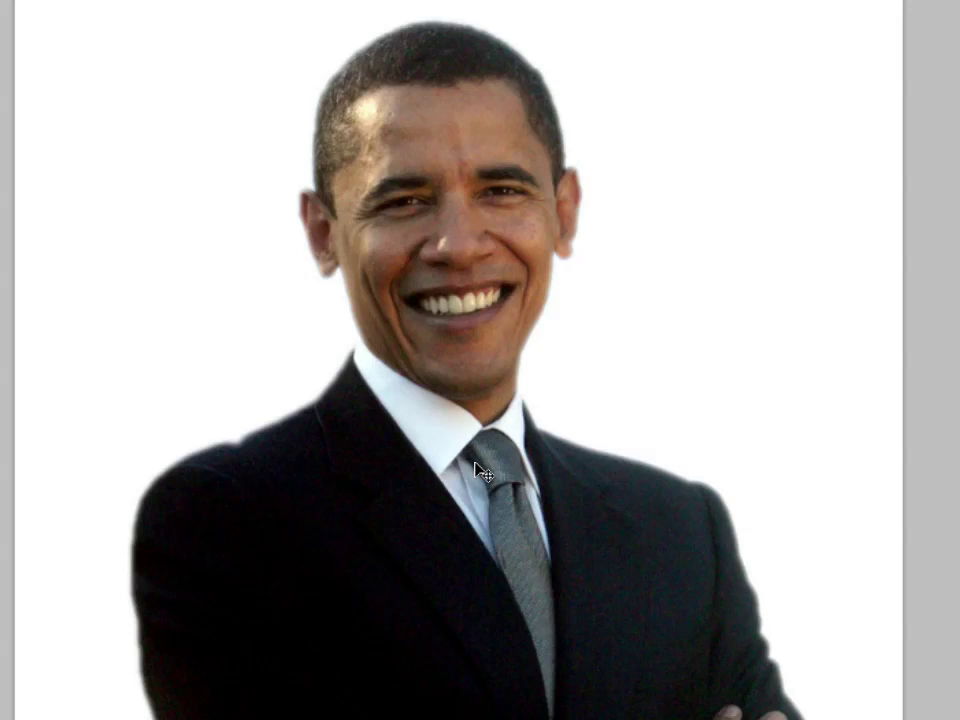
left_click_drag(443, 424, 173, 0)
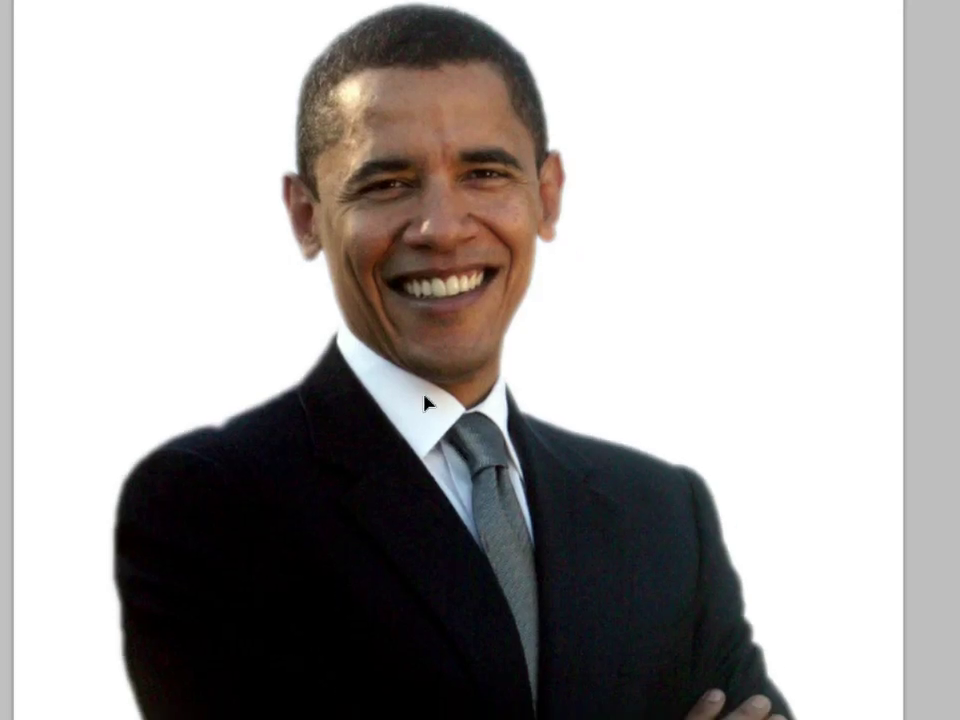
left_click_drag(340, 20, 342, 494)
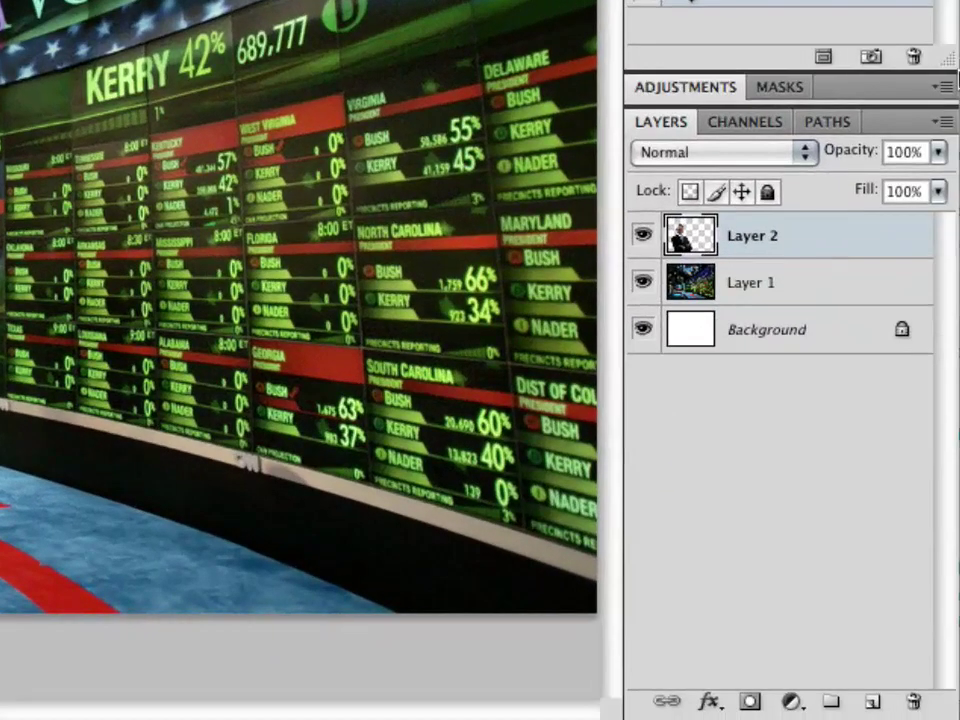
- Load the man's outline and add a Cooling Filter (82) Photo Filter at 45% density
left_click(702, 244, "ctrl")
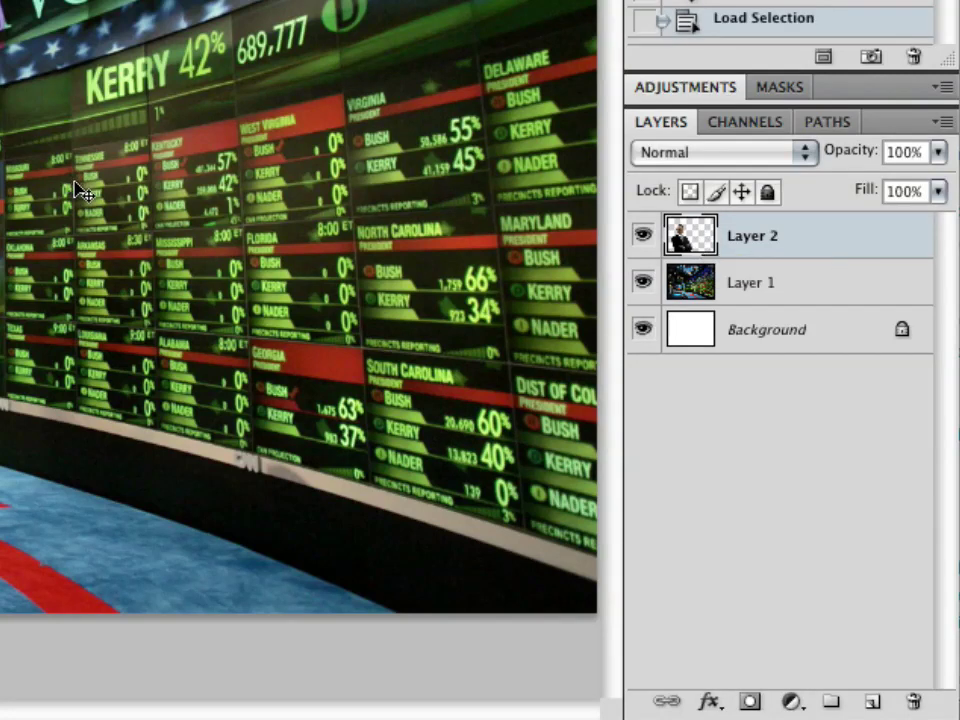
left_click(796, 702)
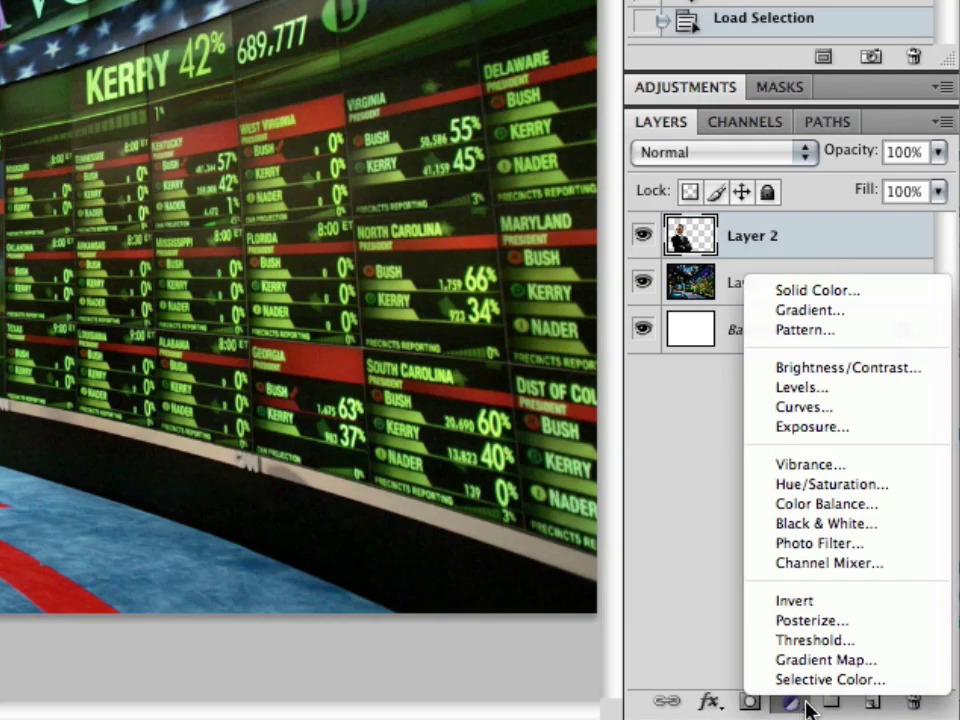
left_click(818, 543)
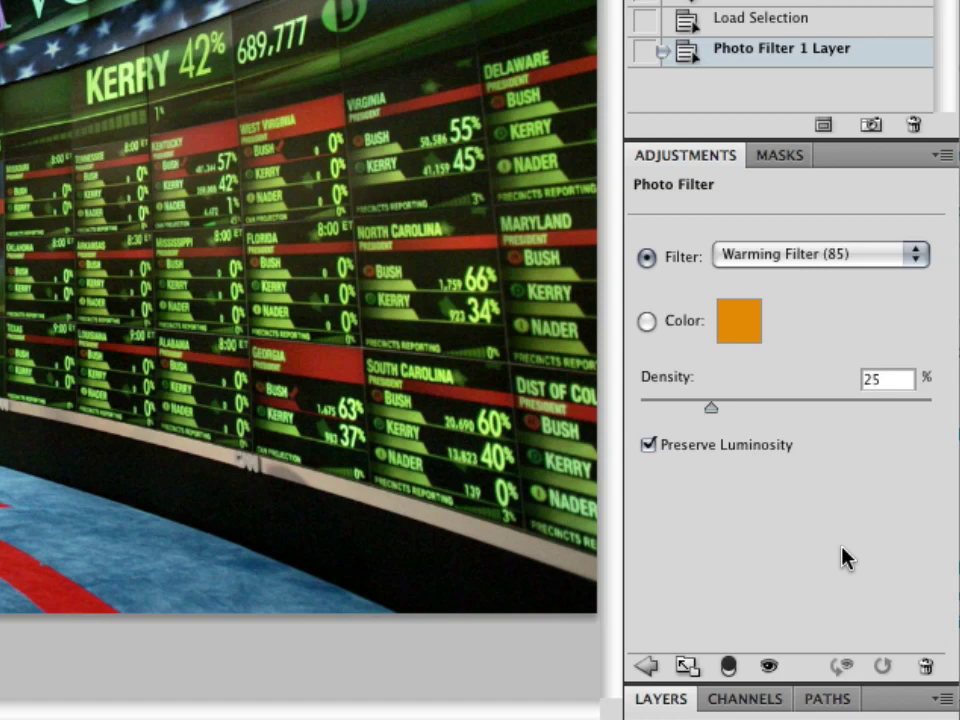
left_click(790, 255)
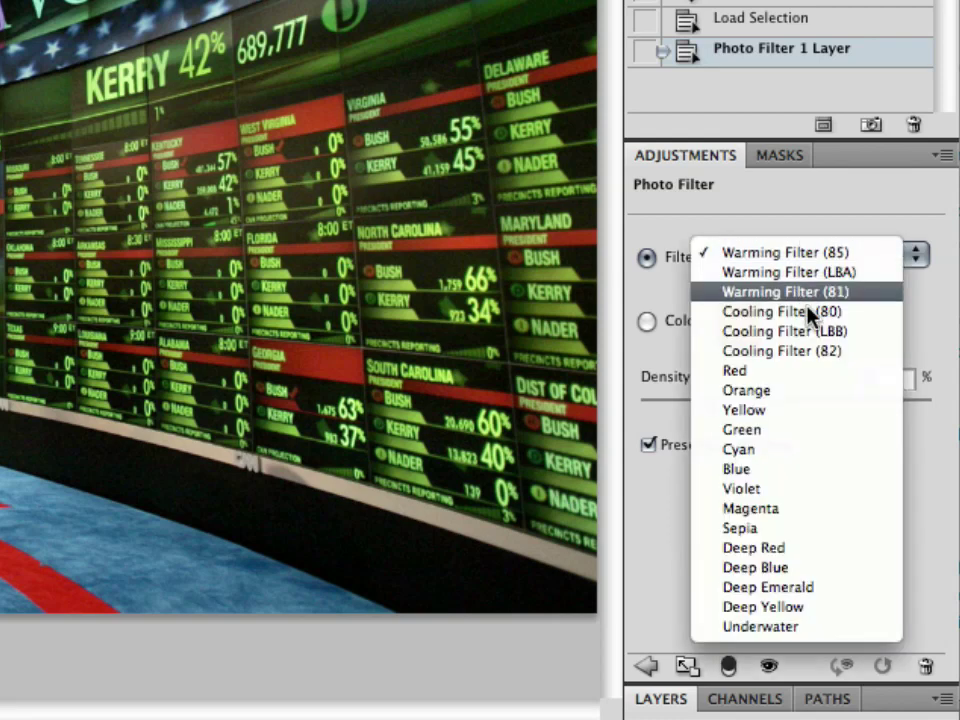
left_click(848, 351)
left_click_drag(718, 408, 784, 403)
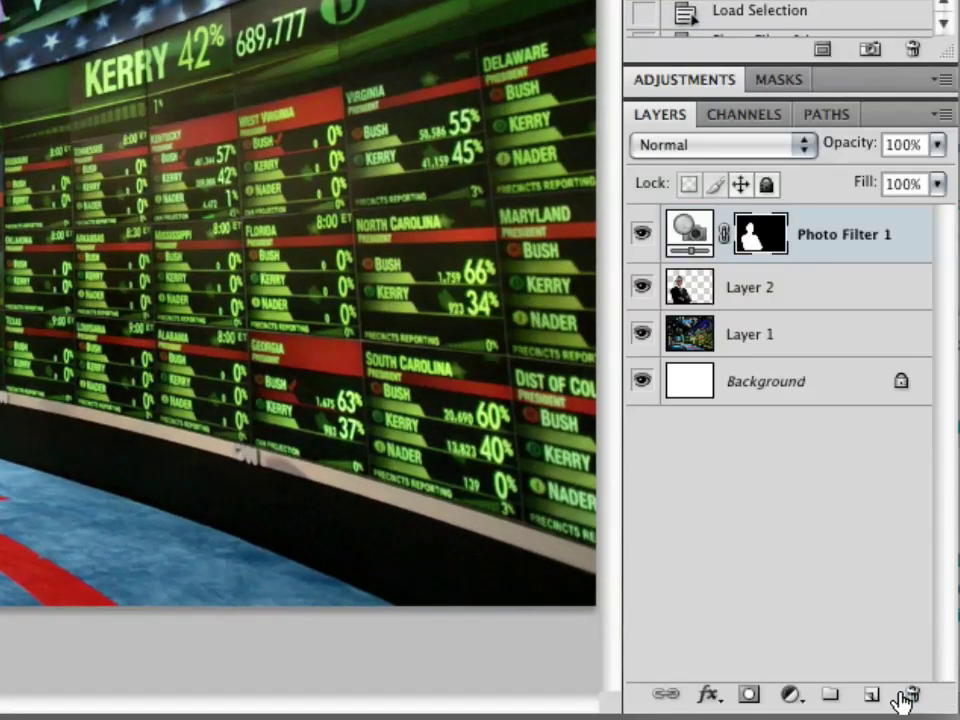
- Lower Layer 2's opacity to 80% in its Layer Style blending options
left_click(866, 299)
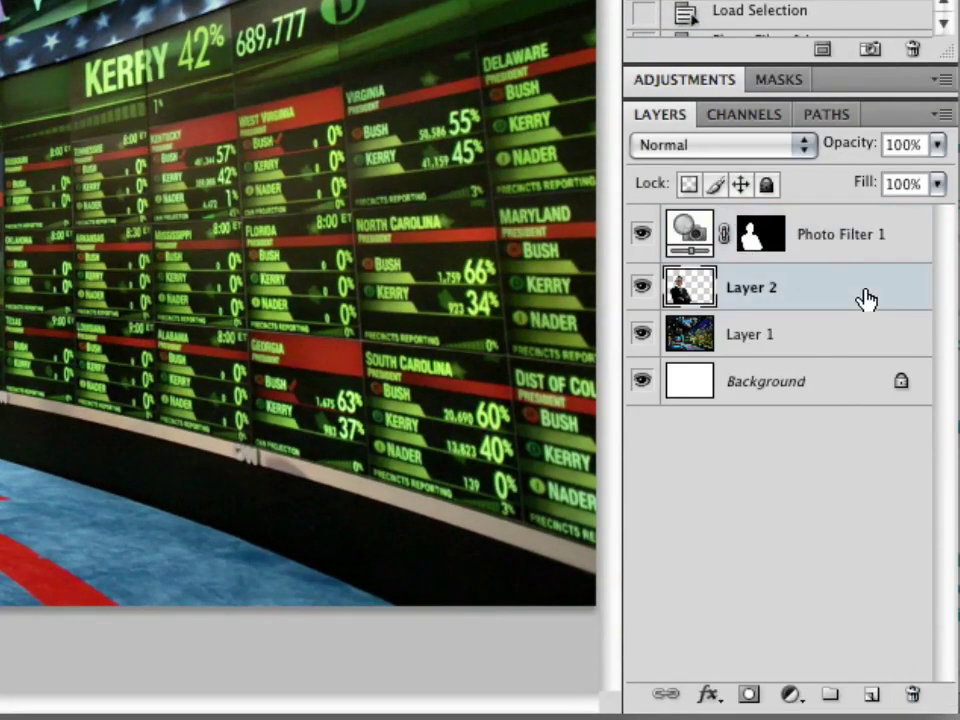
key("super+t")
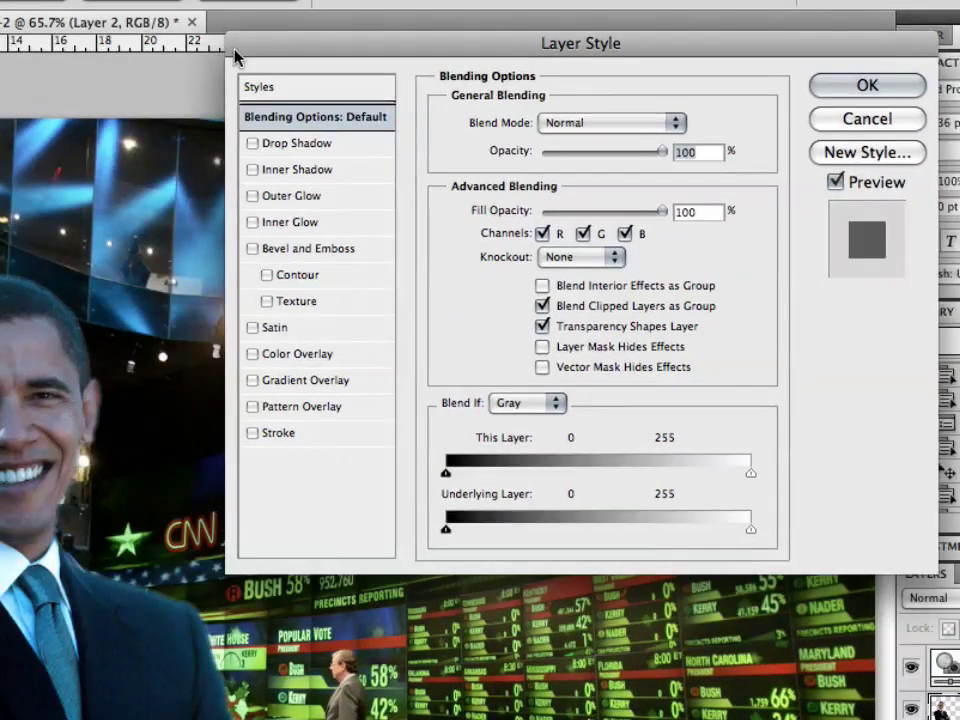
left_click_drag(660, 152, 641, 159)
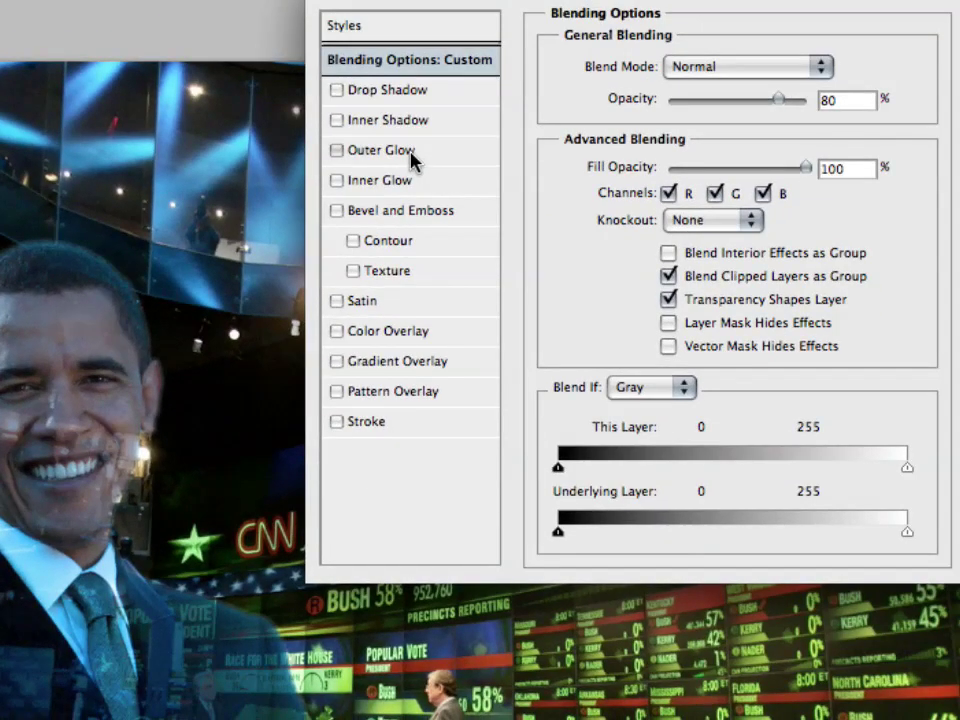
- Add a Hard Light outer glow in light blue #7ed9ff to the portrait
left_click(413, 149)
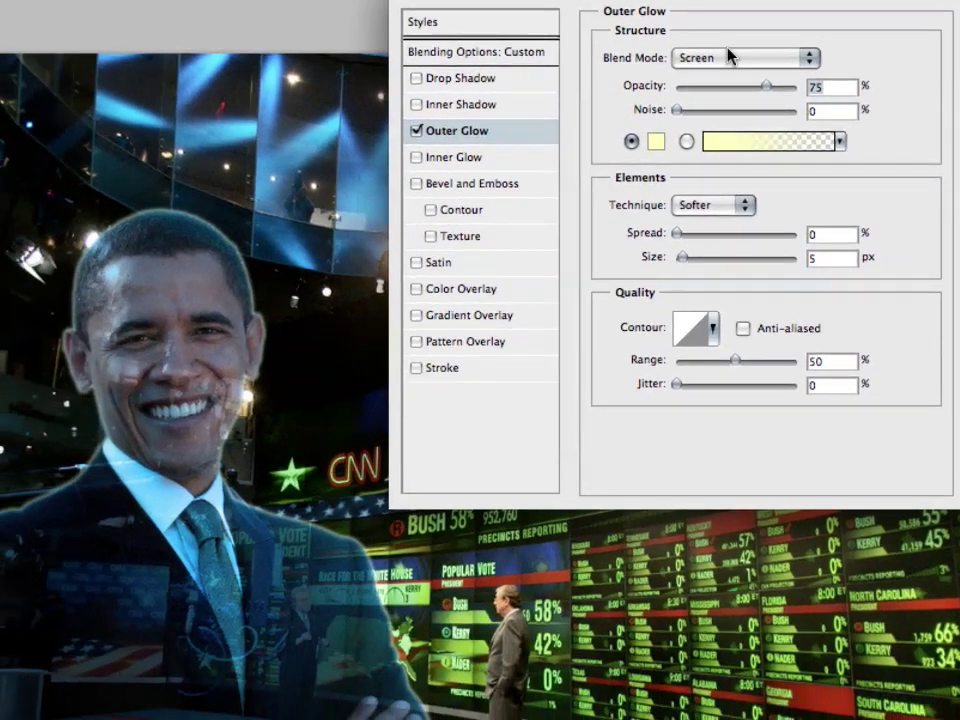
left_click(722, 62)
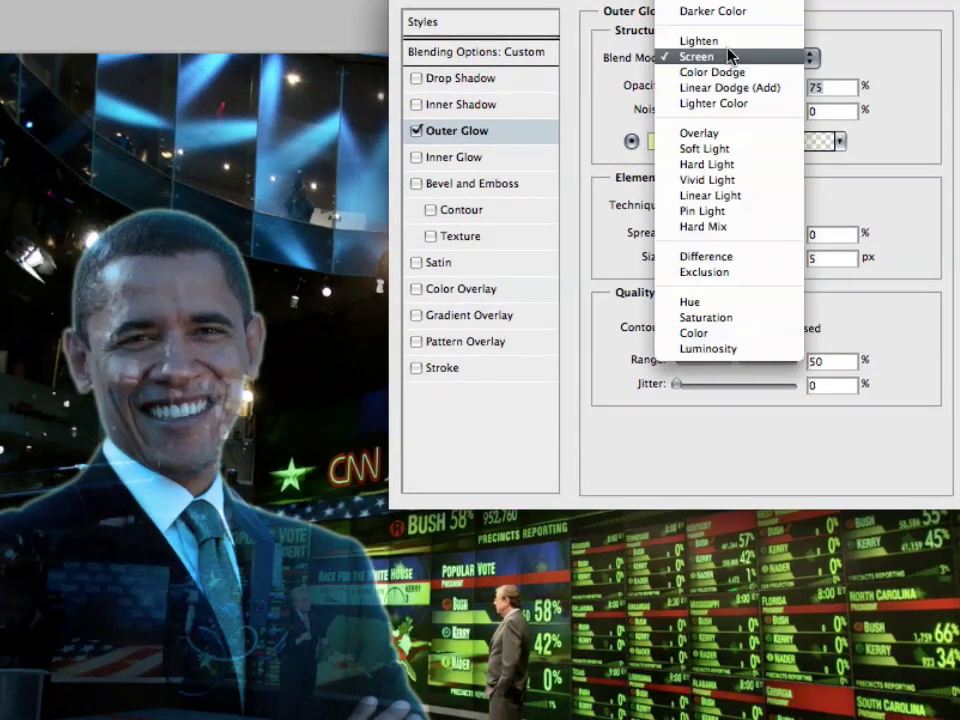
left_click(724, 165)
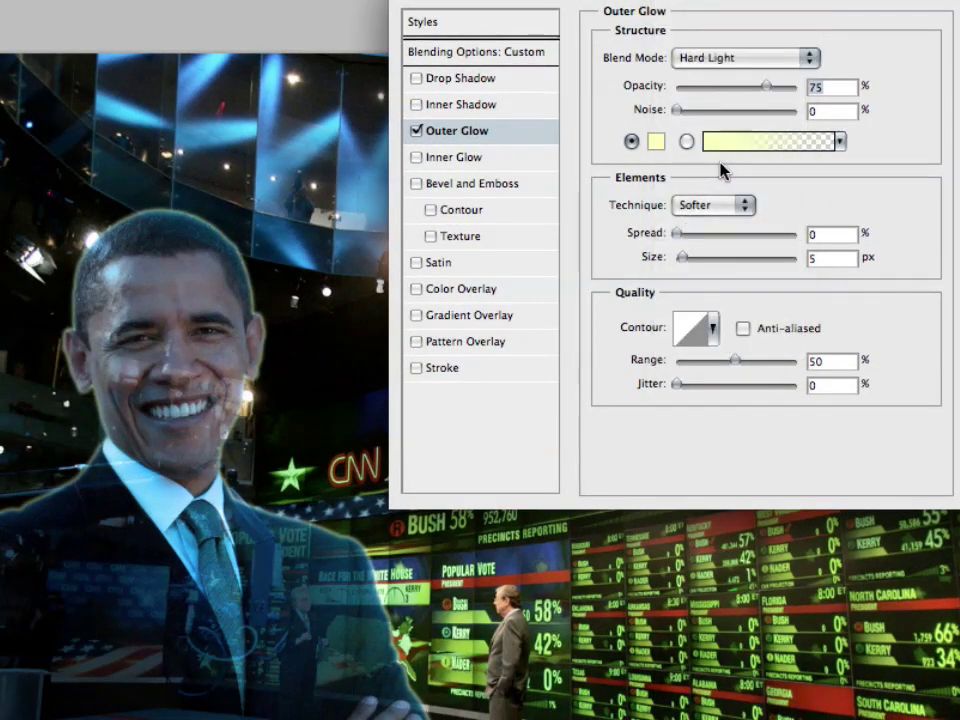
left_click(656, 141)
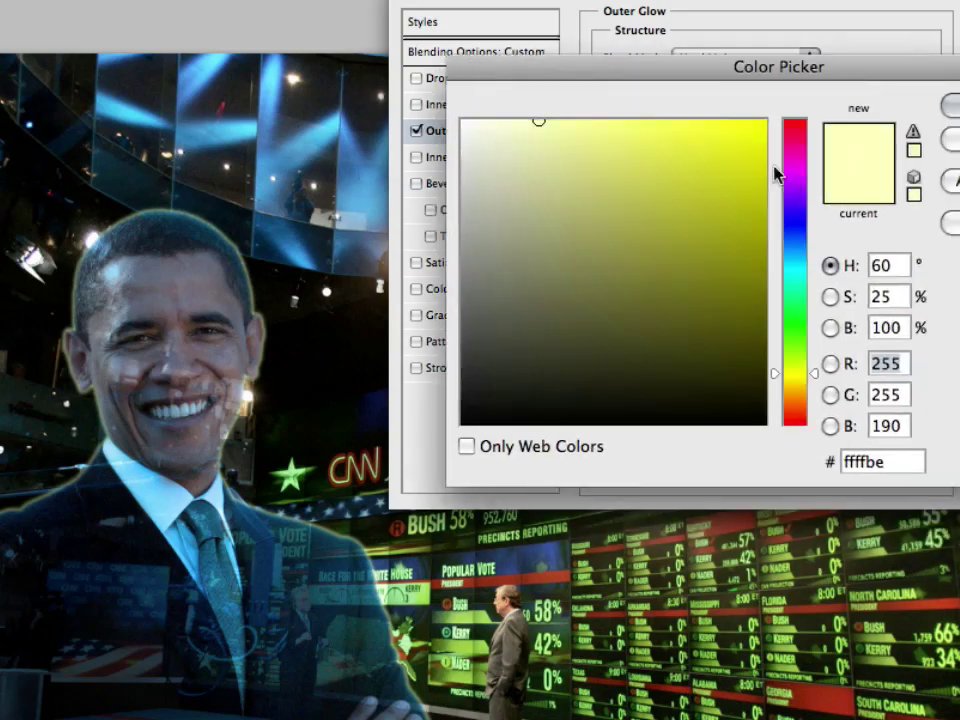
mouse_move(804, 257)
left_mouse_down()
mouse_move(804, 268)
mouse_move(791, 259)
left_mouse_up()
left_click(615, 120)
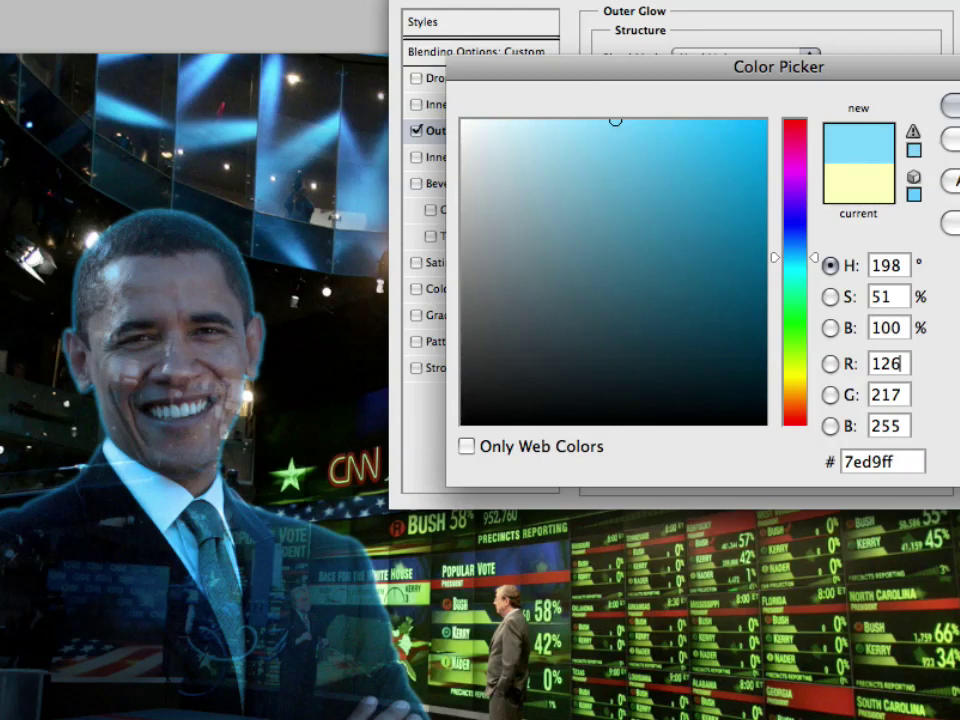
key("Return")
- Set the glow's Range to 82 and Size to 21, and reduce its opacity
left_click_drag(748, 366, 779, 362)
left_click_drag(681, 257, 695, 259)
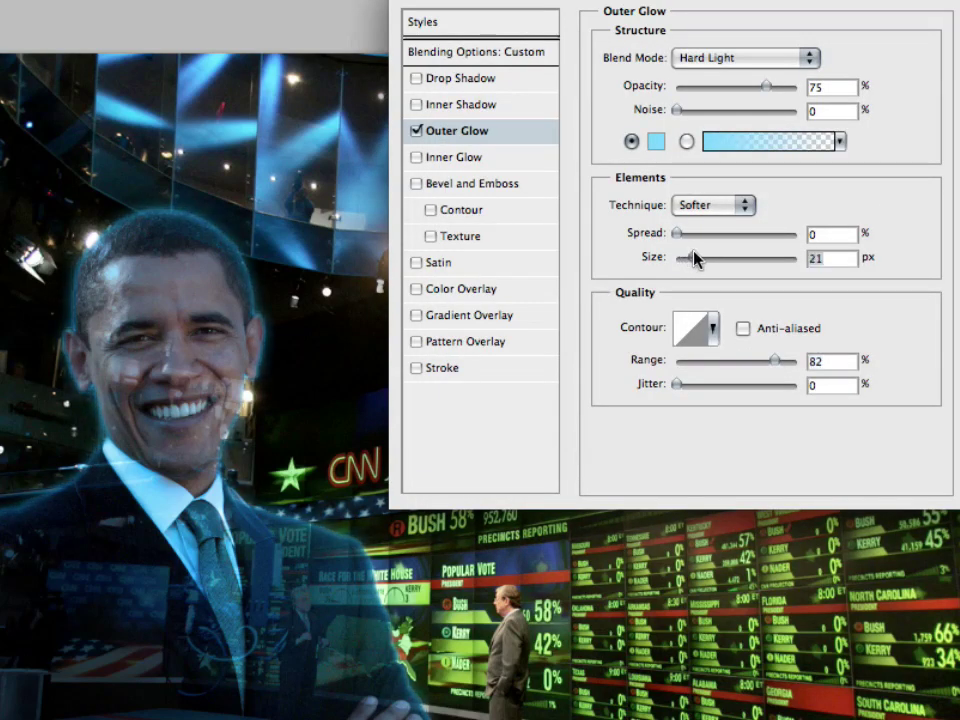
left_click_drag(769, 87, 722, 89)
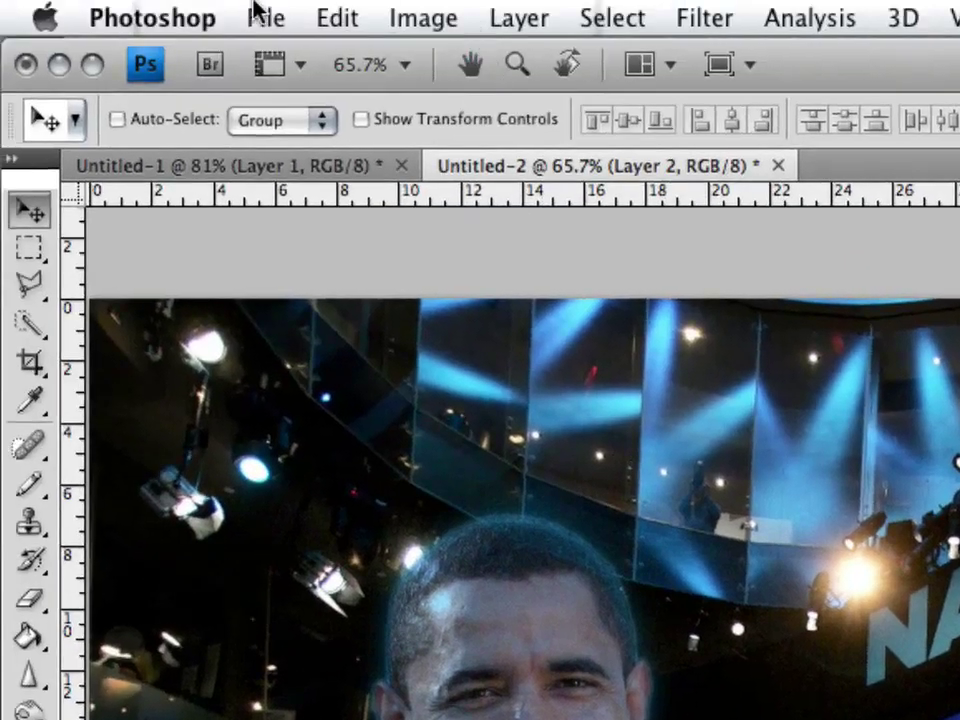
- Create a new document, Untitled-3, with width and height of 4 pixels
left_click(253, 13)
left_click(300, 60)
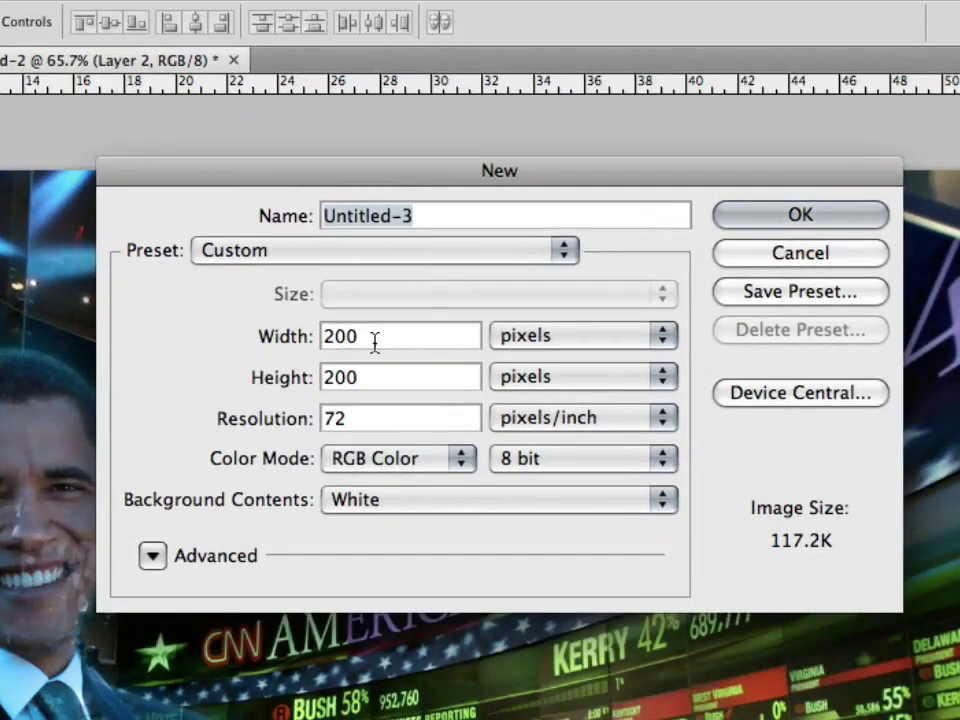
double_click(375, 341)
type("4")
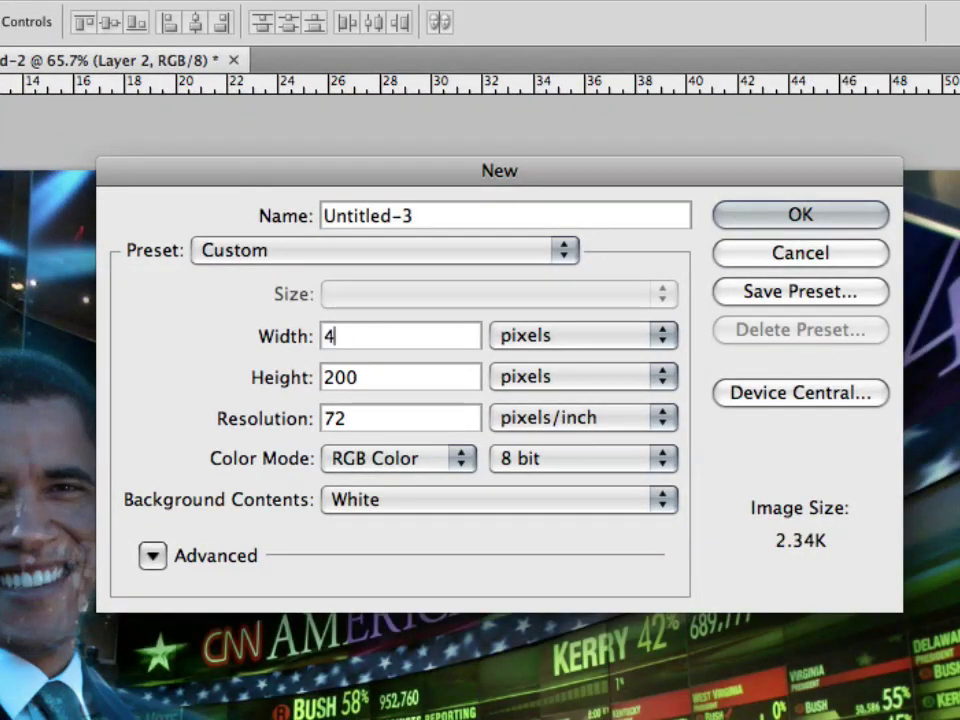
double_click(390, 380)
type("4")
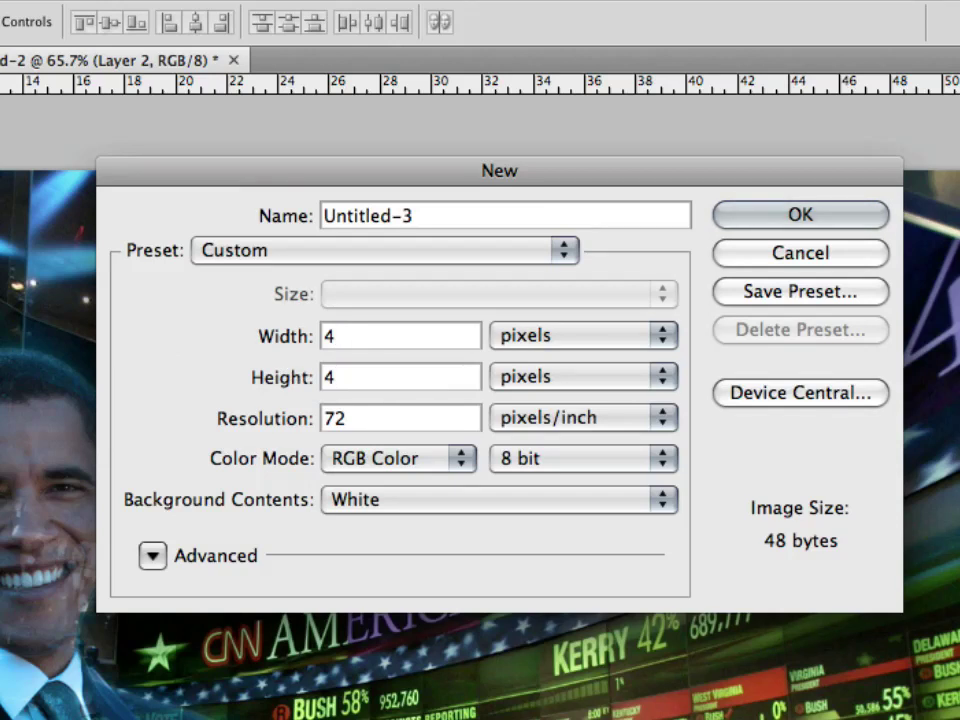
left_click(876, 222)
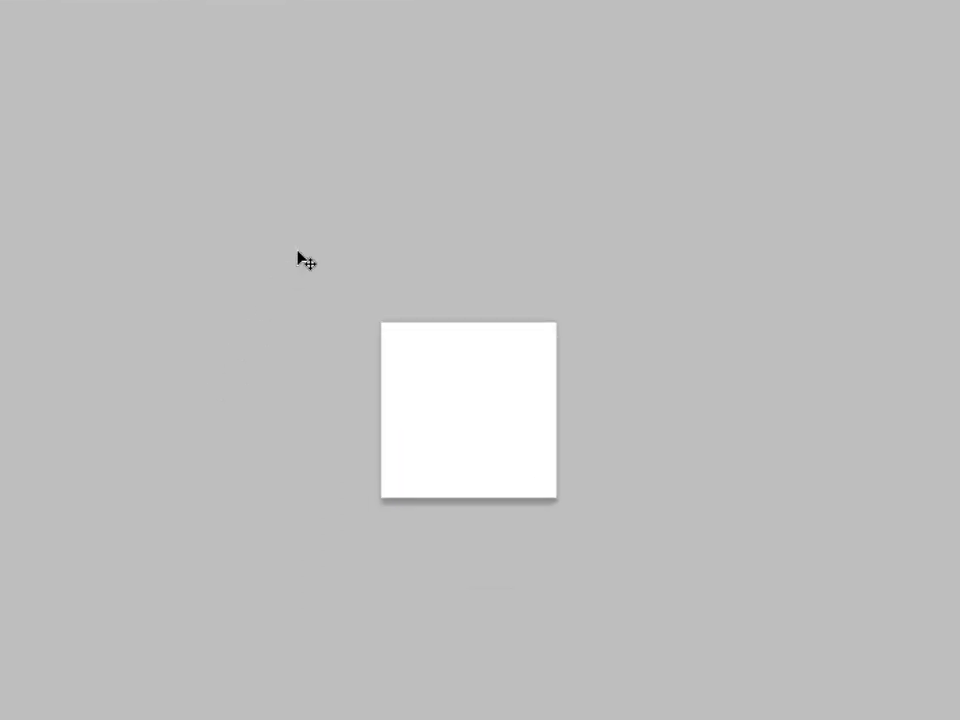
- Fill the 4×4 document black, add a new layer, and paint its top-left pixel white with a 1 px pencil
key("alt+BackSpace")
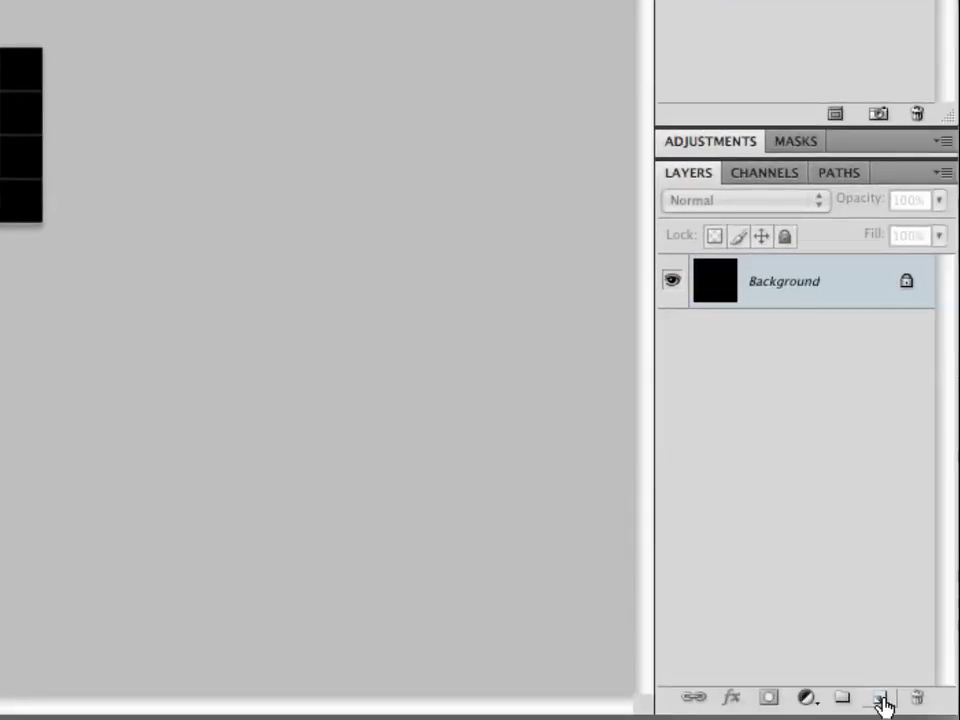
left_click(880, 698)
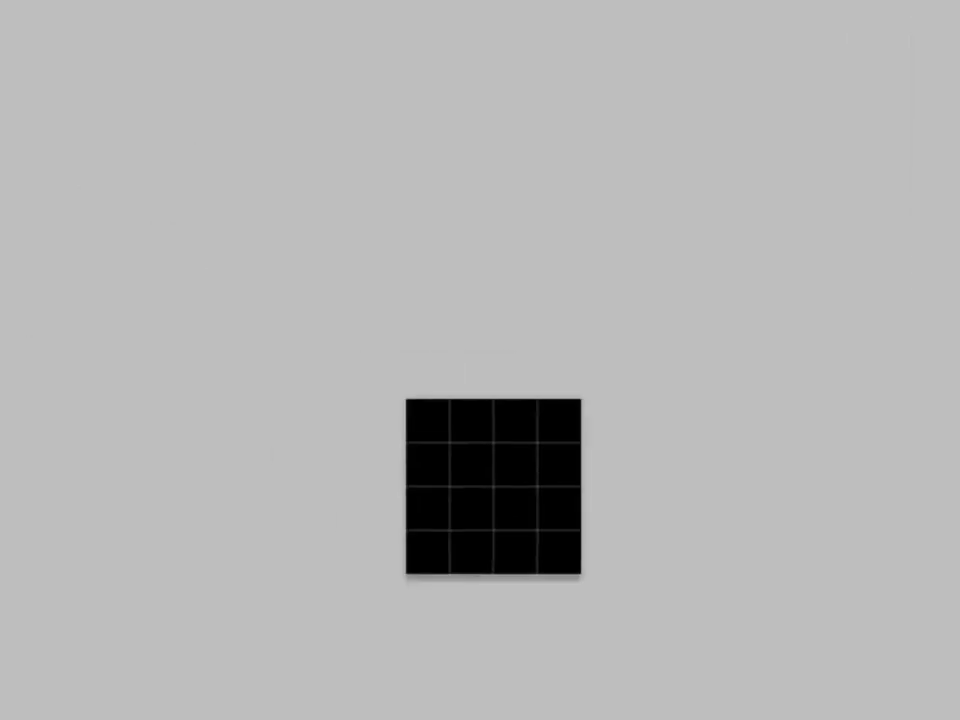
left_click(28, 294)
left_click(64, 400)
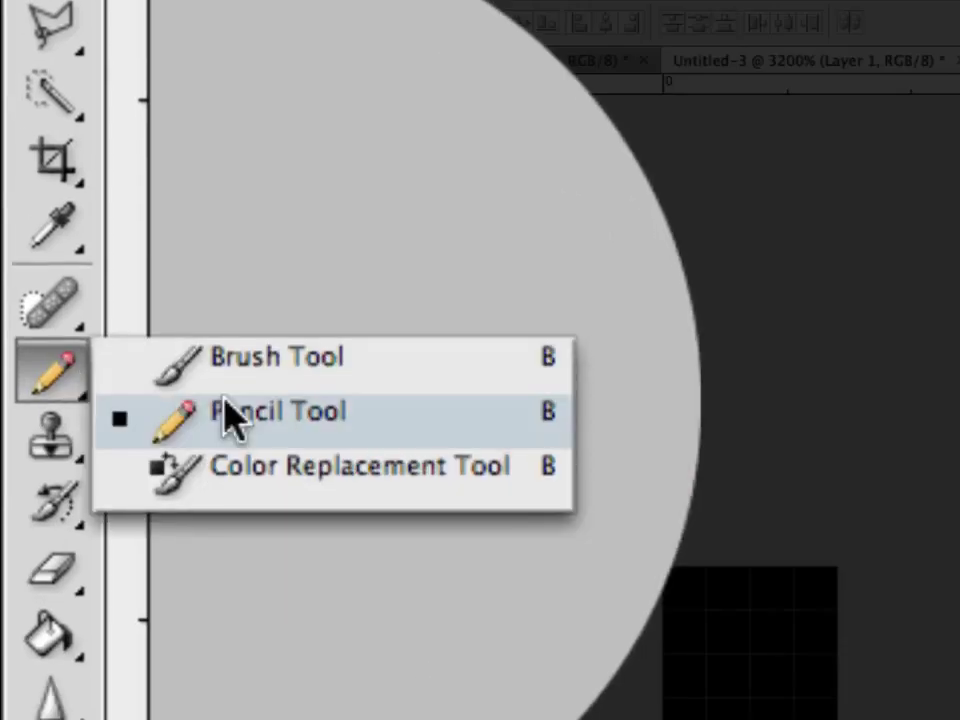
left_click(232, 415)
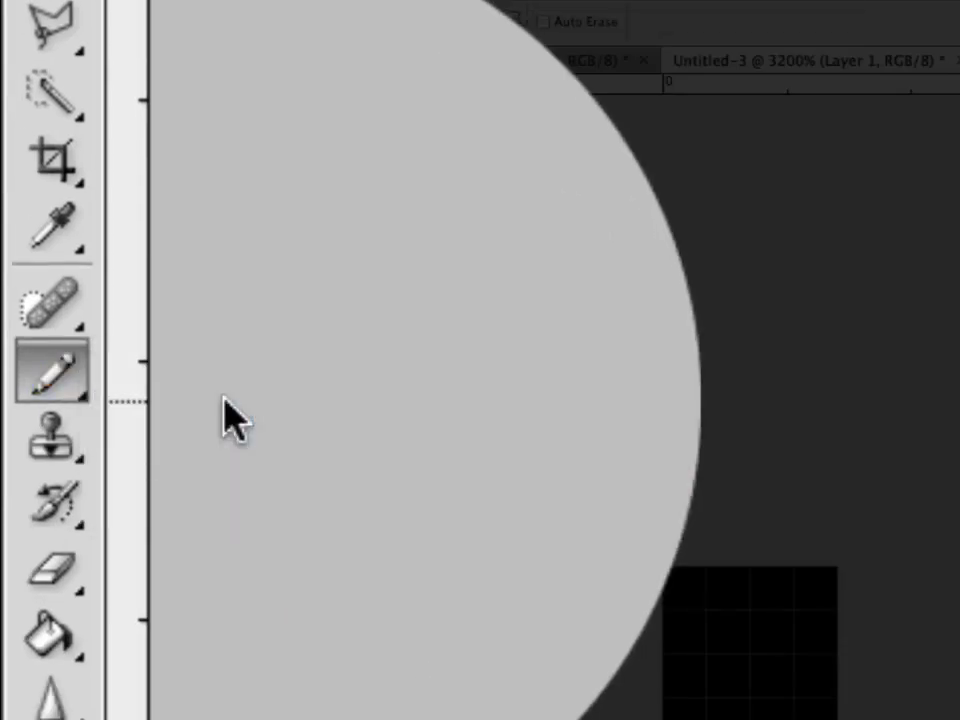
left_click(374, 140)
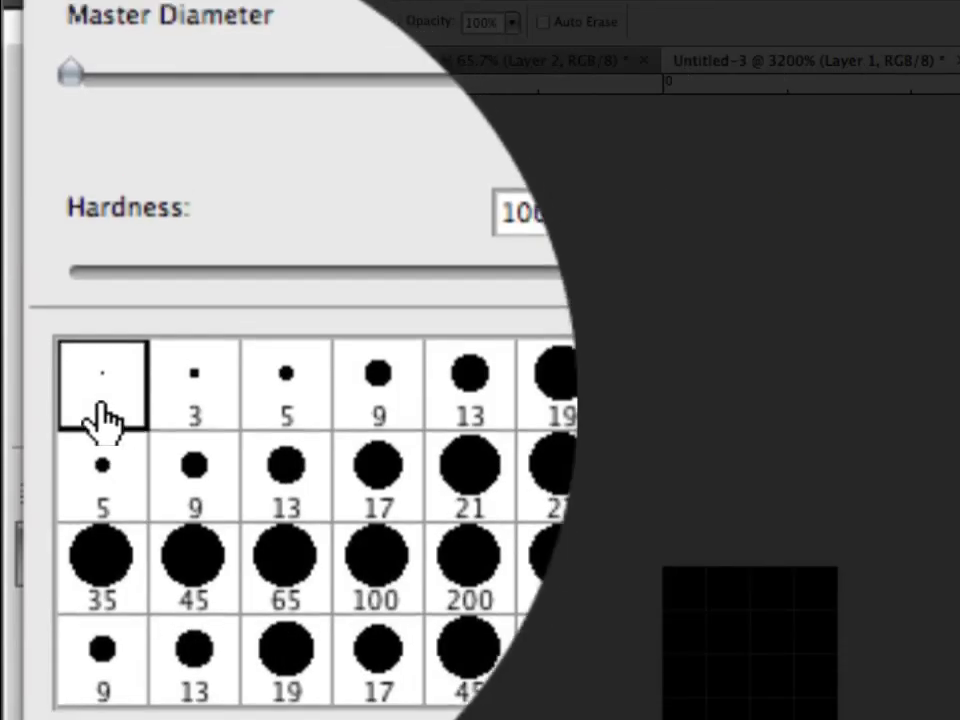
key("Return")
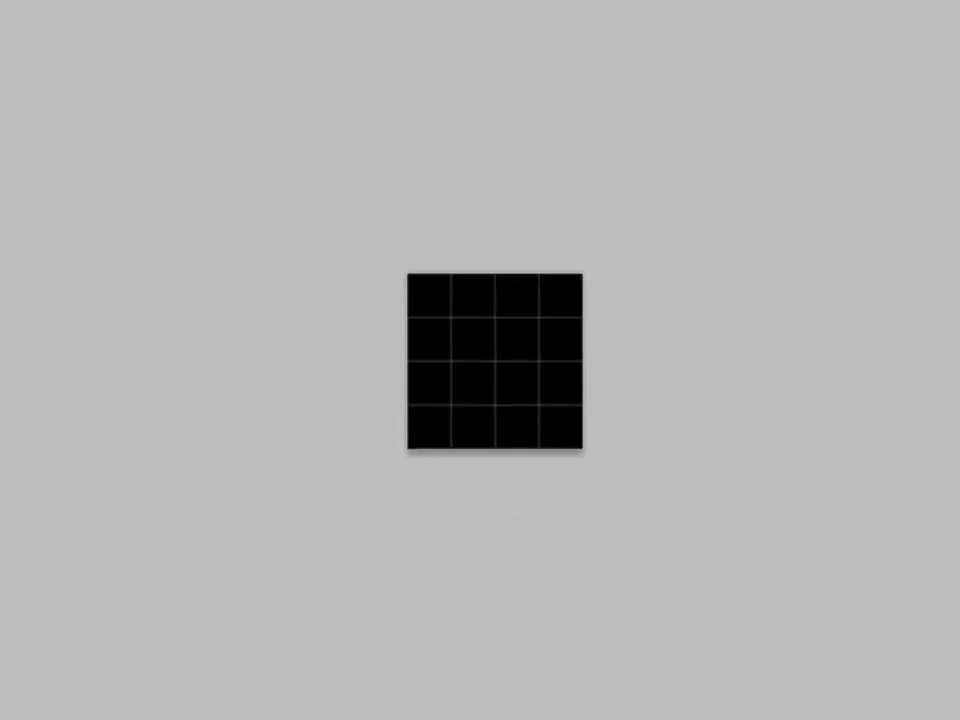
left_click(642, 557)
- Finish the row of white pixels and hide the black Background layer
mouse_move(420, 301)
left_mouse_down()
mouse_move(422, 317)
mouse_move(527, 324)
mouse_move(566, 296)
mouse_move(461, 295)
left_mouse_up()
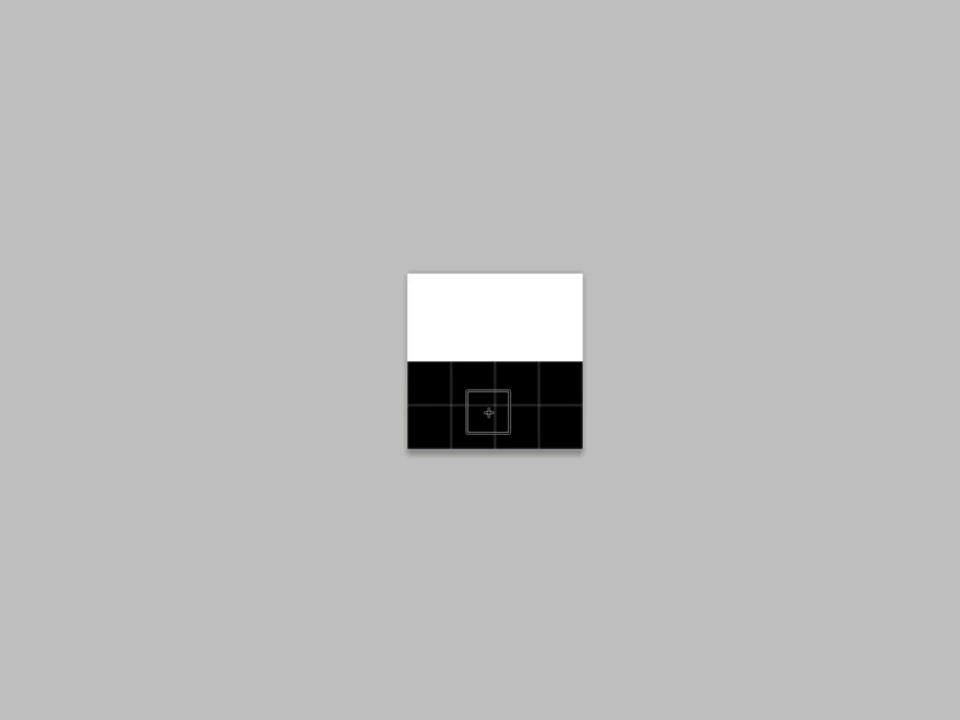
left_click(822, 518)
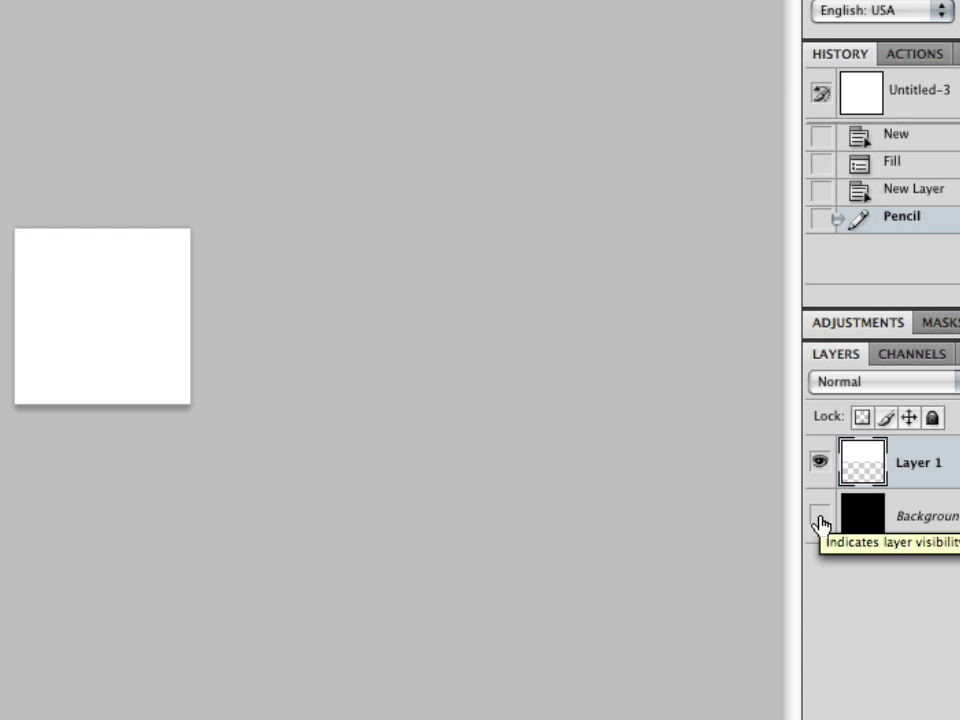
left_click(821, 518)
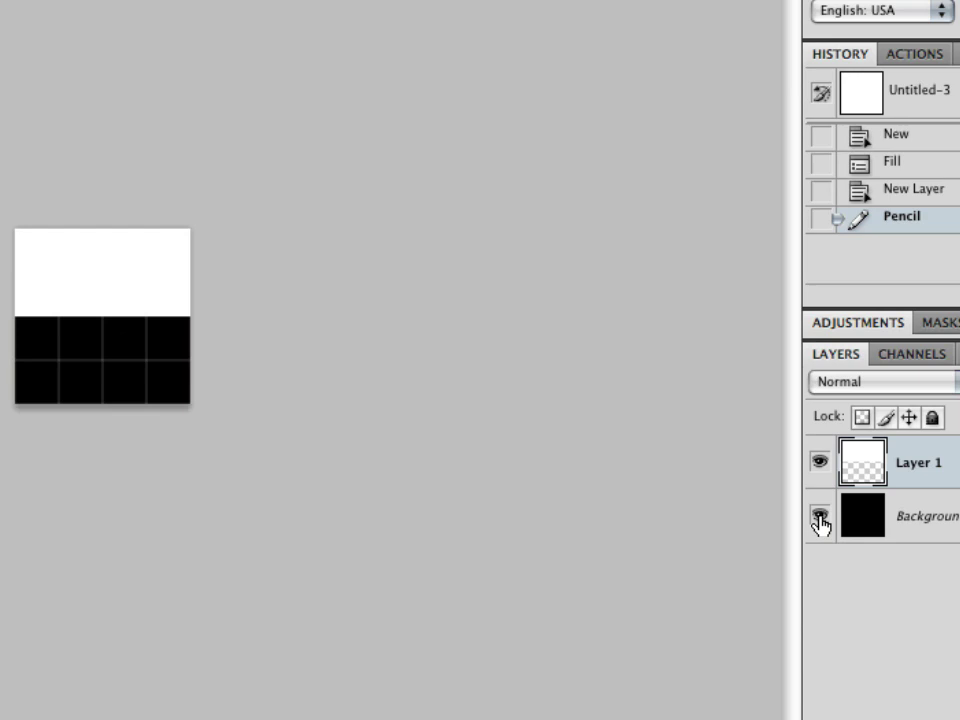
left_click(821, 518)
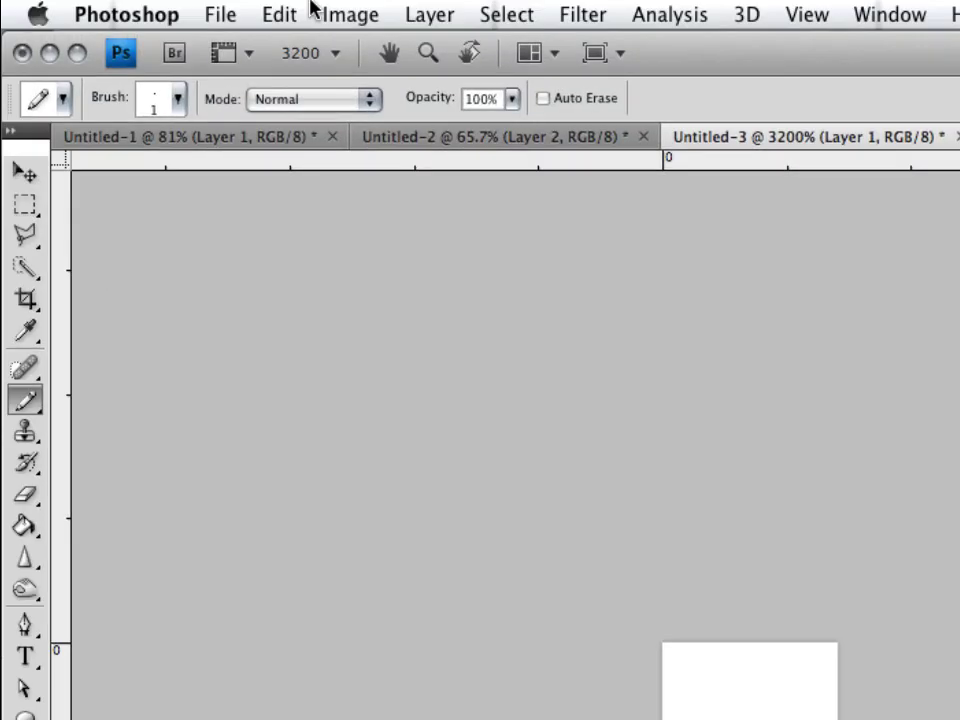
left_click(292, 12)
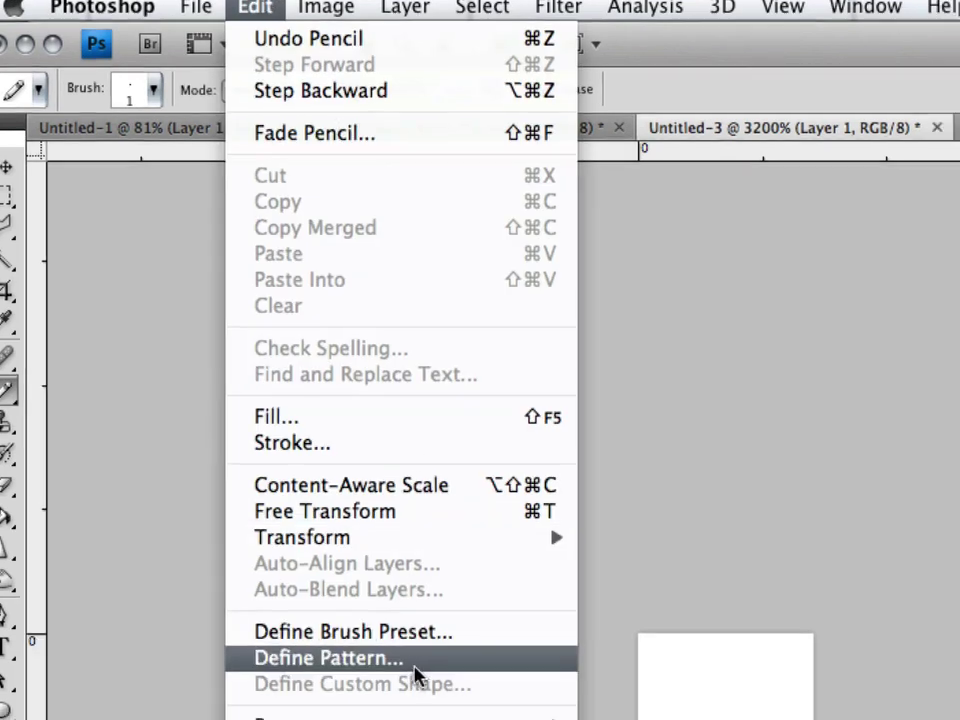
- Define the tile as a pattern named 'White Scanline' and return to Untitled-2
left_click(430, 672)
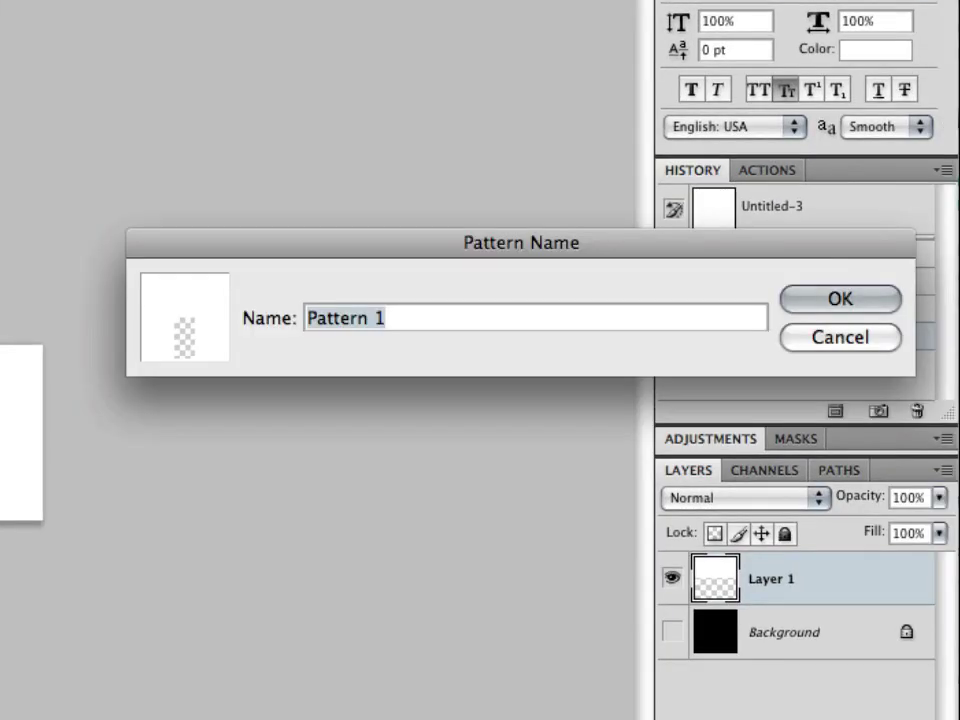
type("White Scanline")
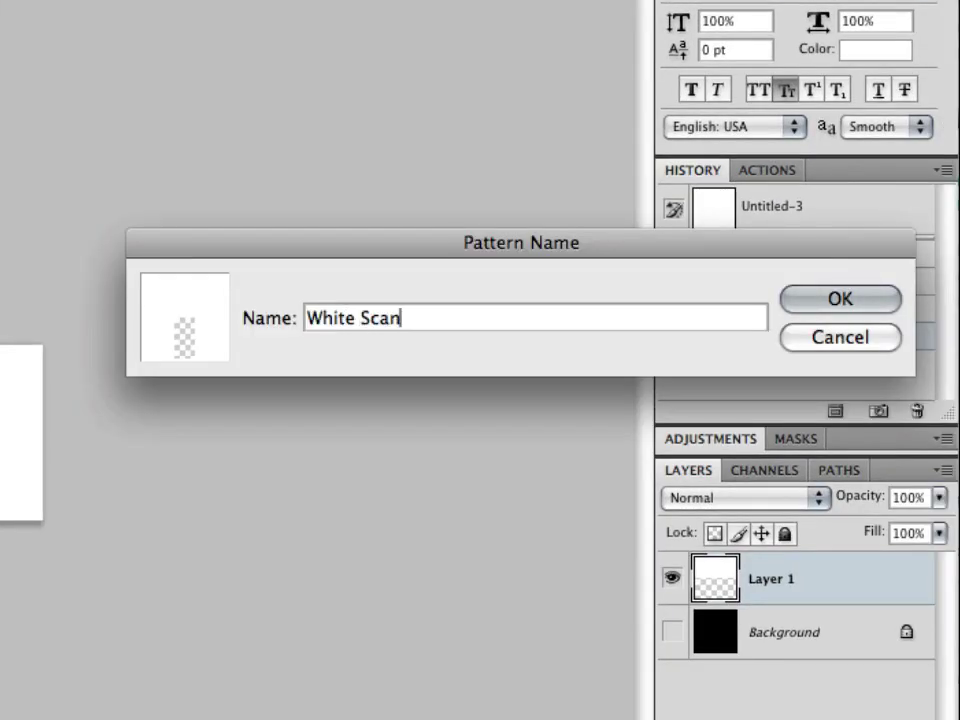
left_click(828, 300)
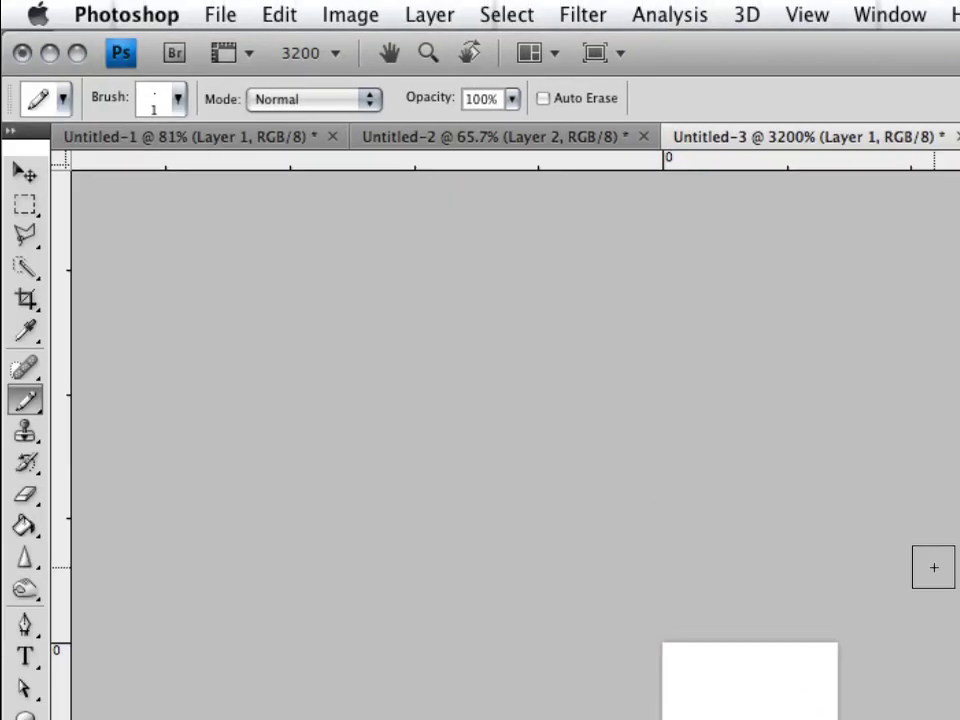
left_click(444, 138)
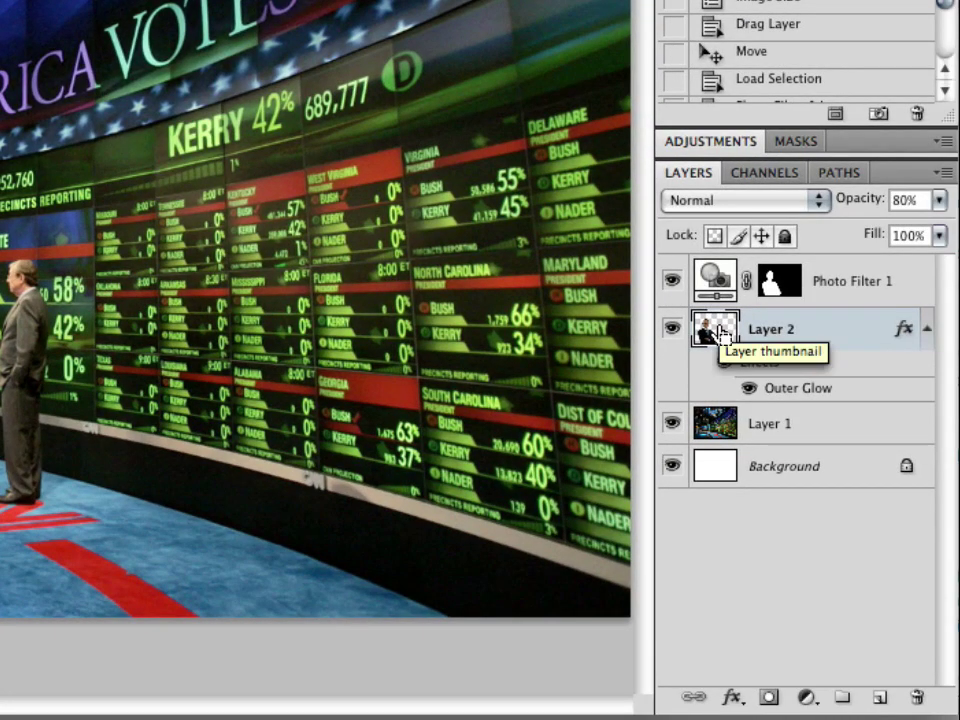
- Load Layer 2's outline on a new Layer 3 and set the Paint Bucket to the White Scanline pattern
left_click(723, 334, "super")
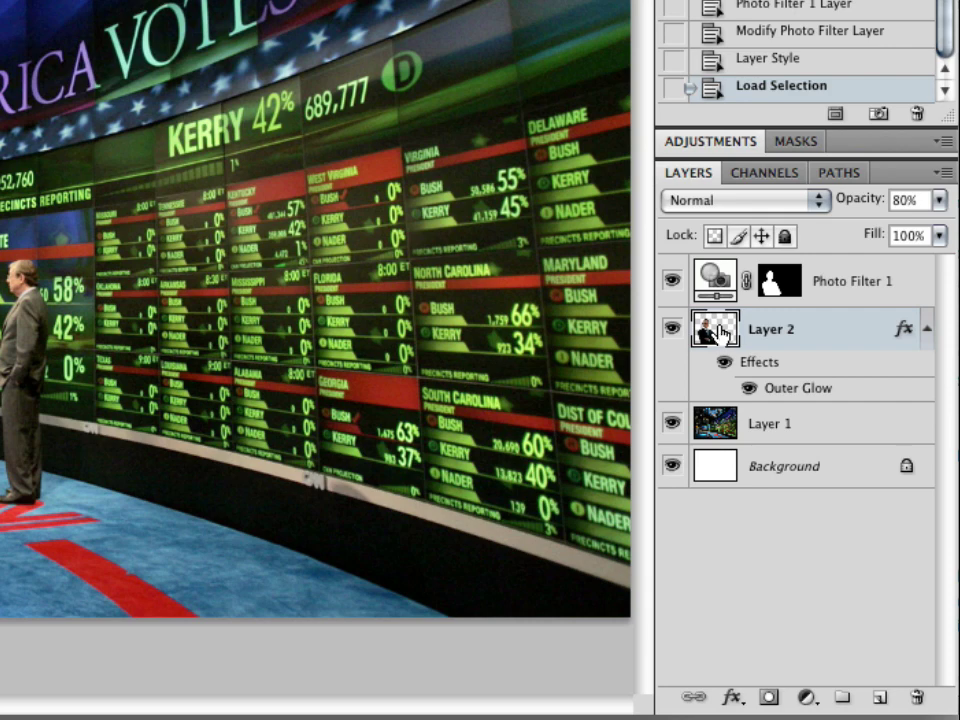
left_click(879, 699)
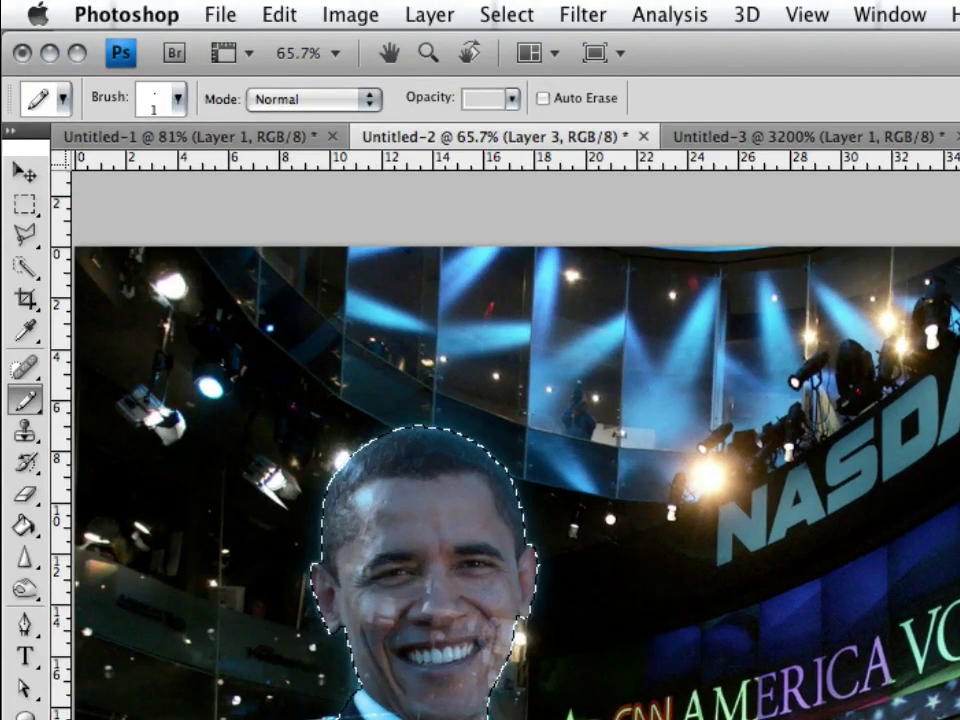
left_click(24, 525)
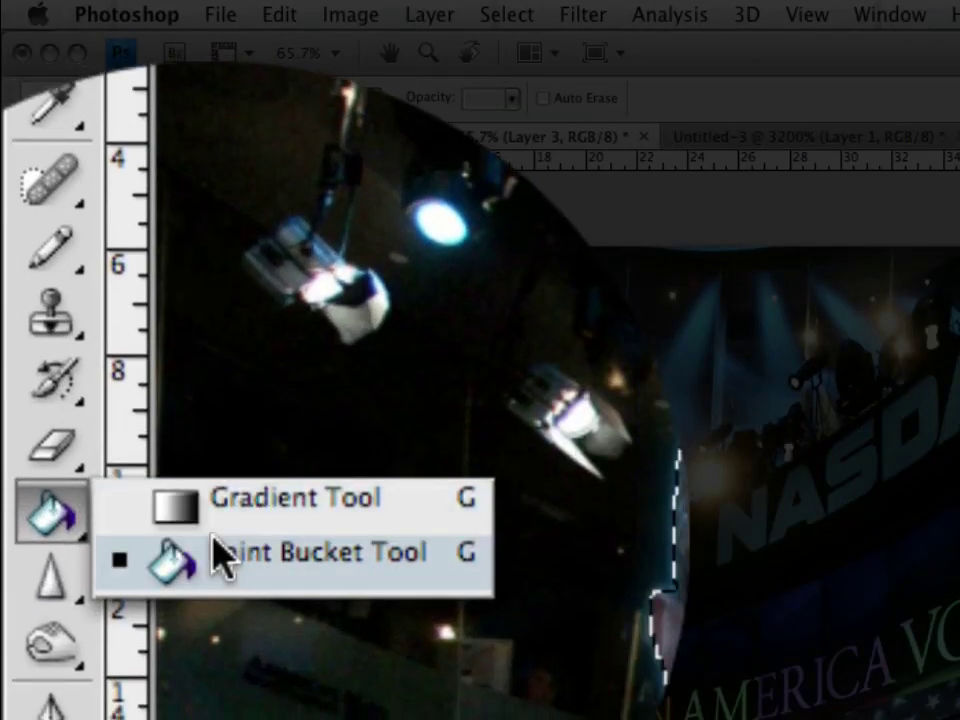
left_click(220, 555)
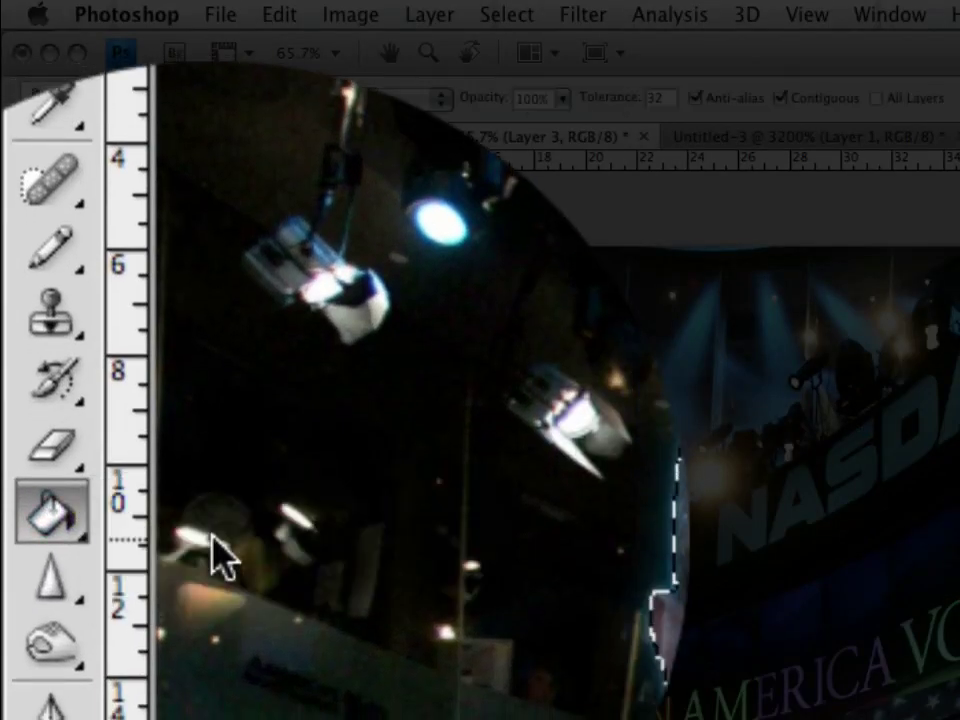
left_click(416, 234)
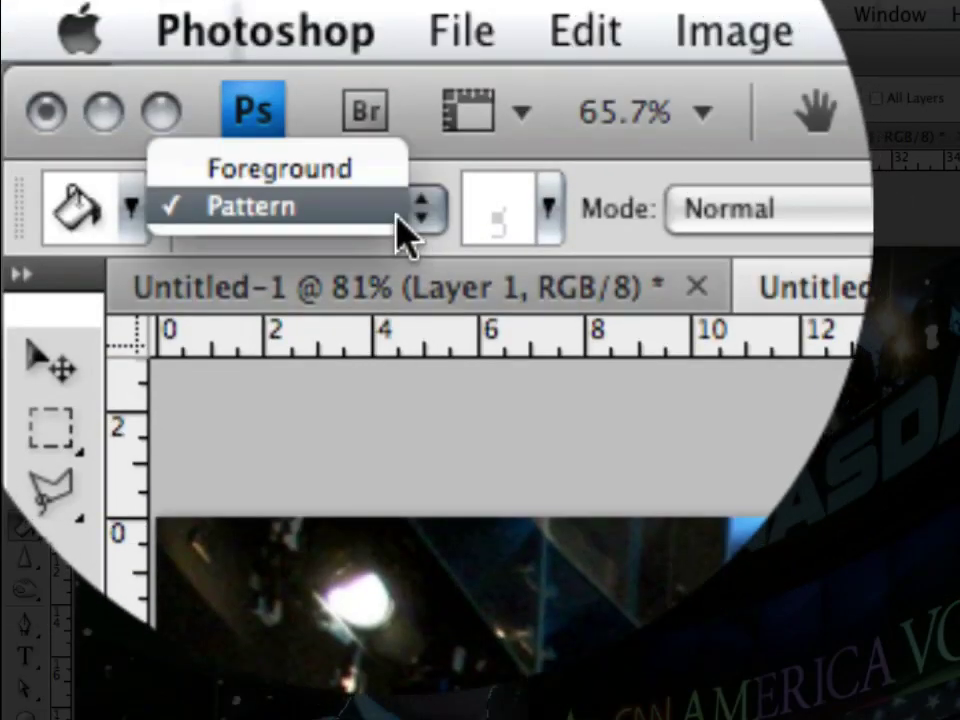
left_click(390, 182)
left_click(390, 208)
left_click(366, 243)
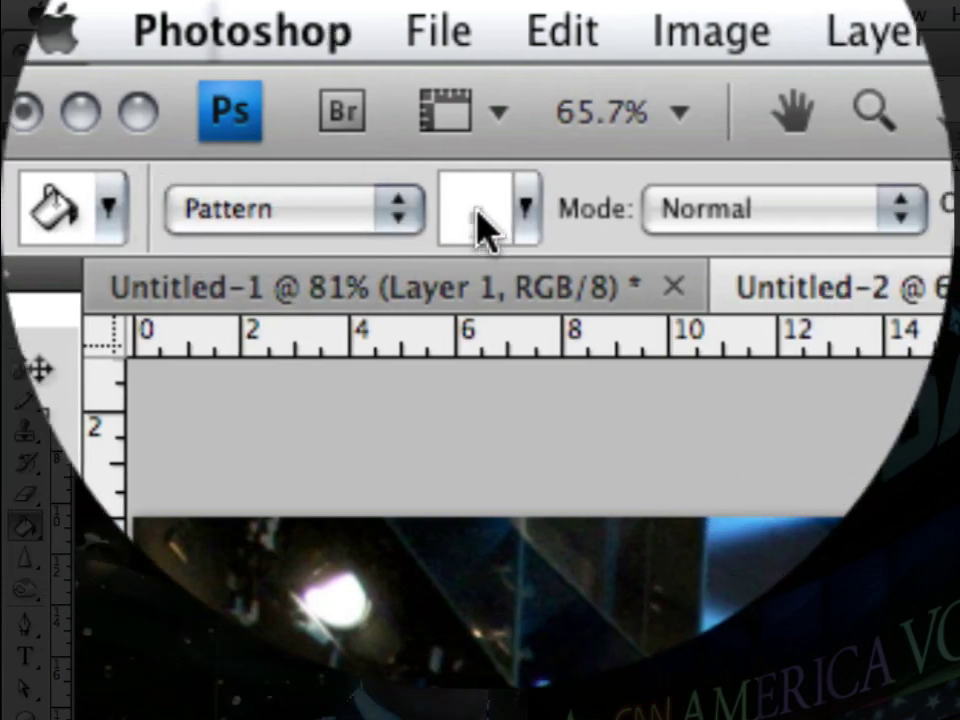
left_click(545, 212)
left_click(512, 333)
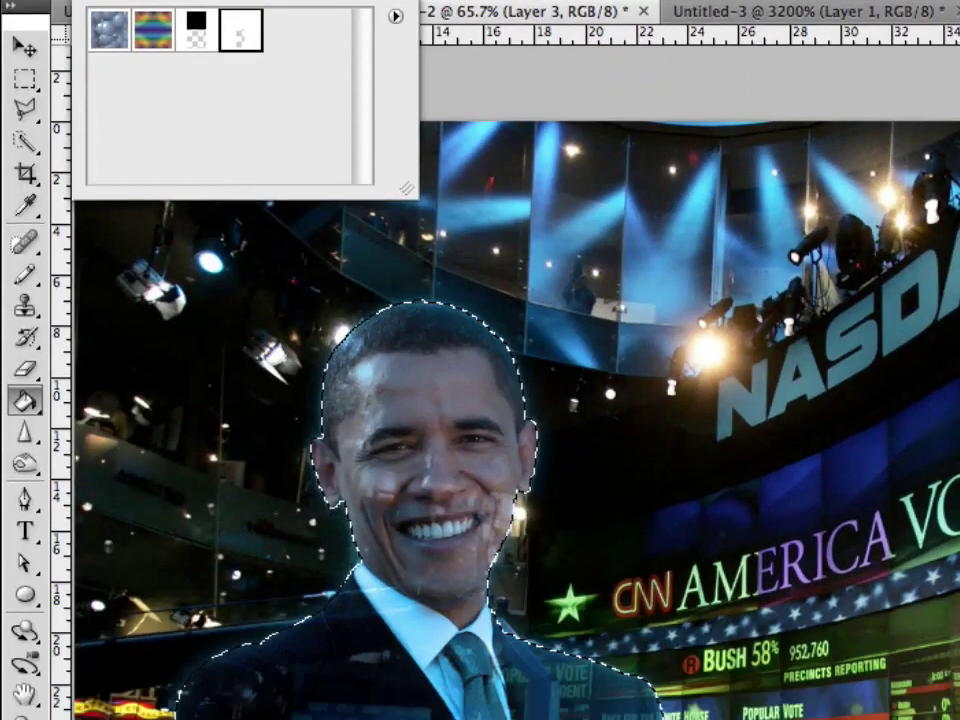
- Fill the man's selected outline on Layer 3 with white scanlines, then zoom in to inspect the suit
key("Return")
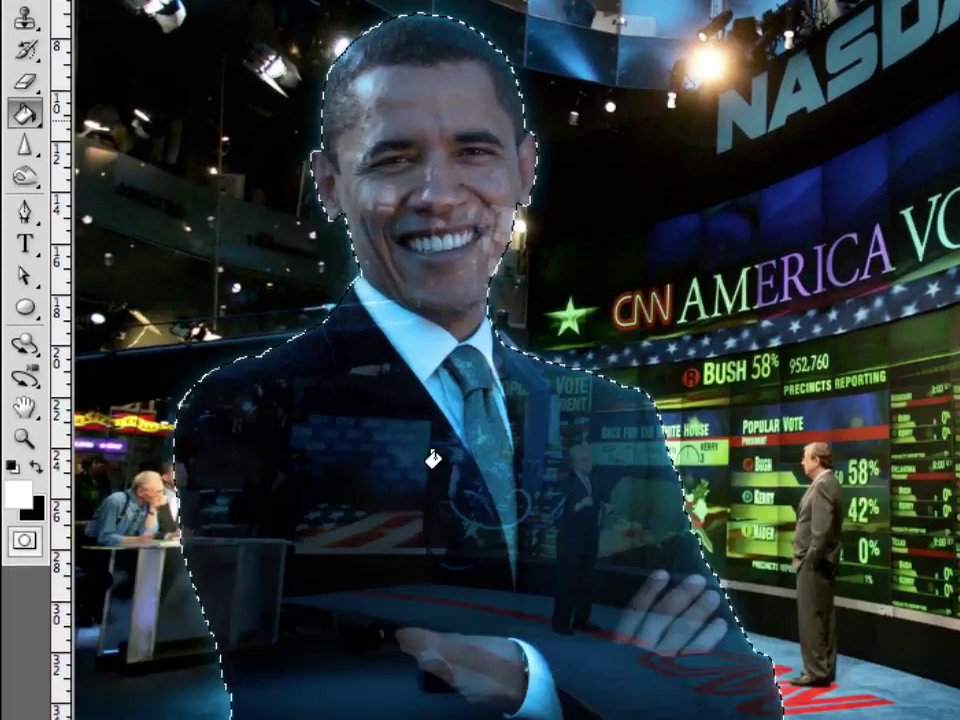
left_click(450, 491)
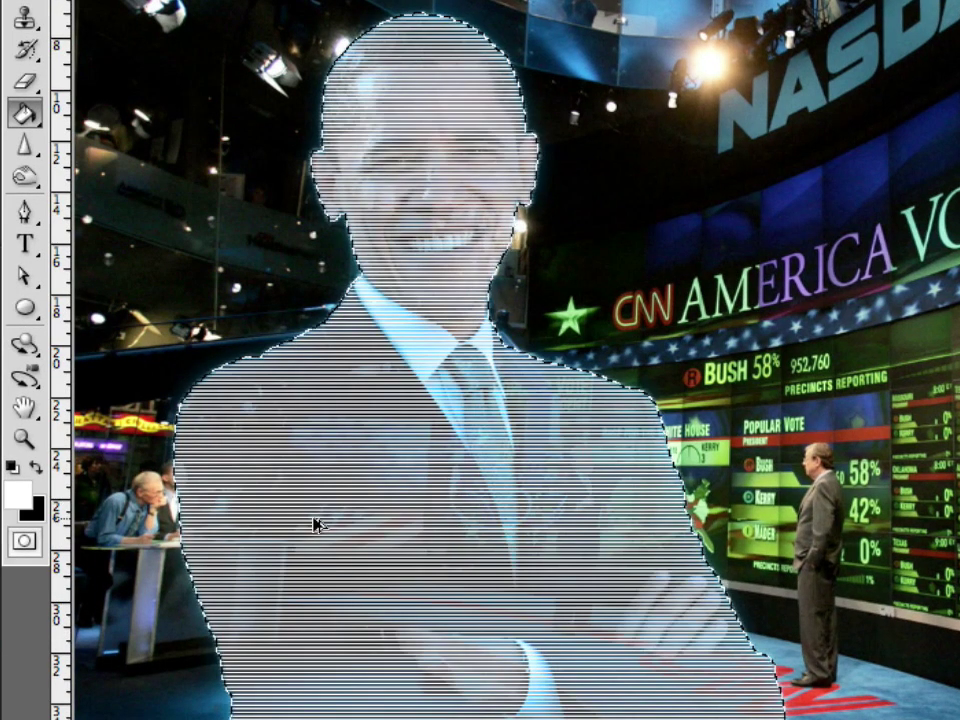
key("ctrl+plus")
left_click_drag(313, 516, 613, 343)
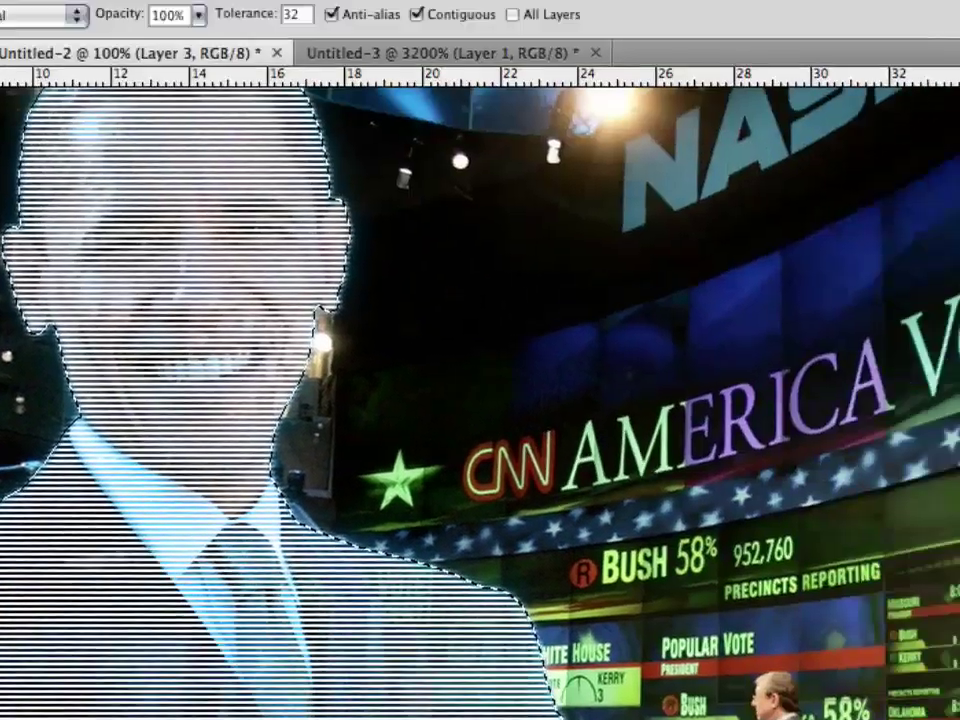
- Feather the figure selection with a radius of 10 pixels
left_click(45, 12)
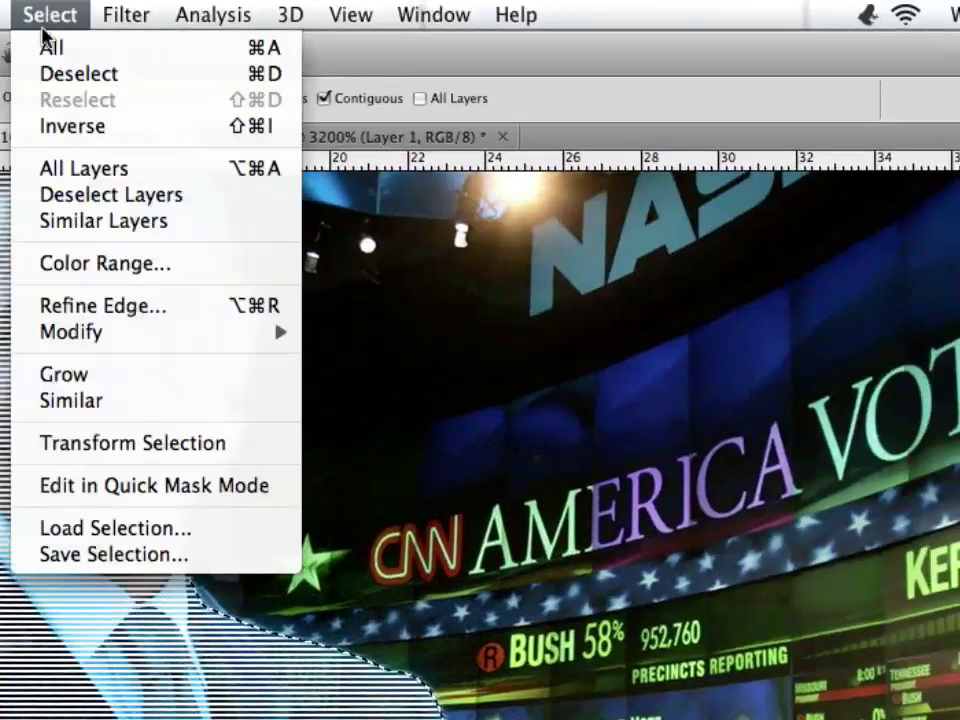
mouse_move(100, 340)
left_click(499, 435)
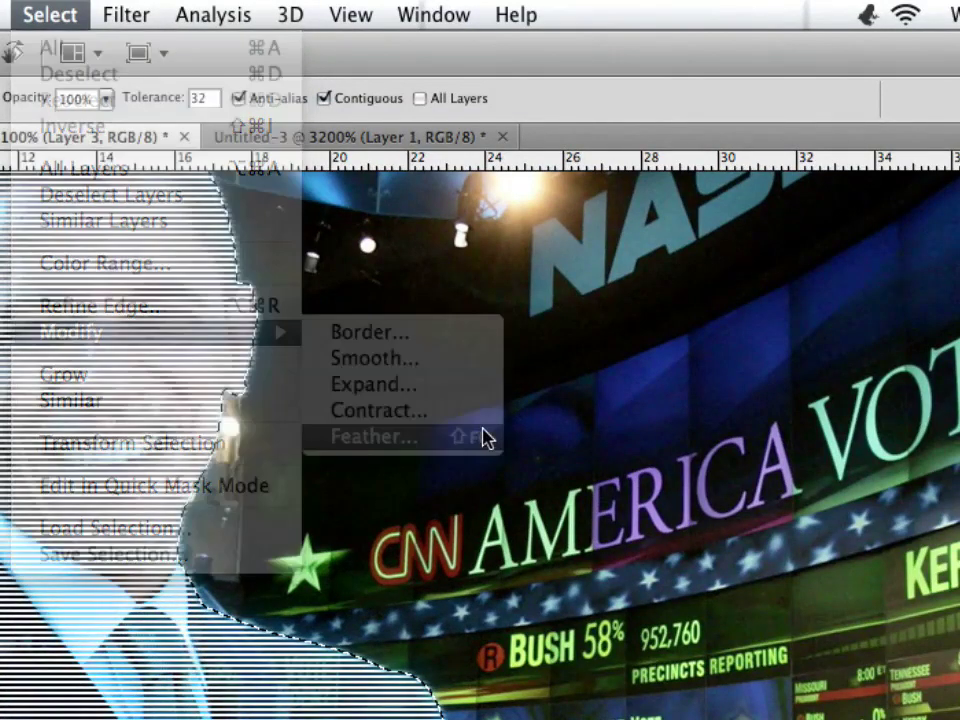
key("Return")
- Invert the selection, delete the scanlines outside the feathered edge, and deselect
left_click(30, 12)
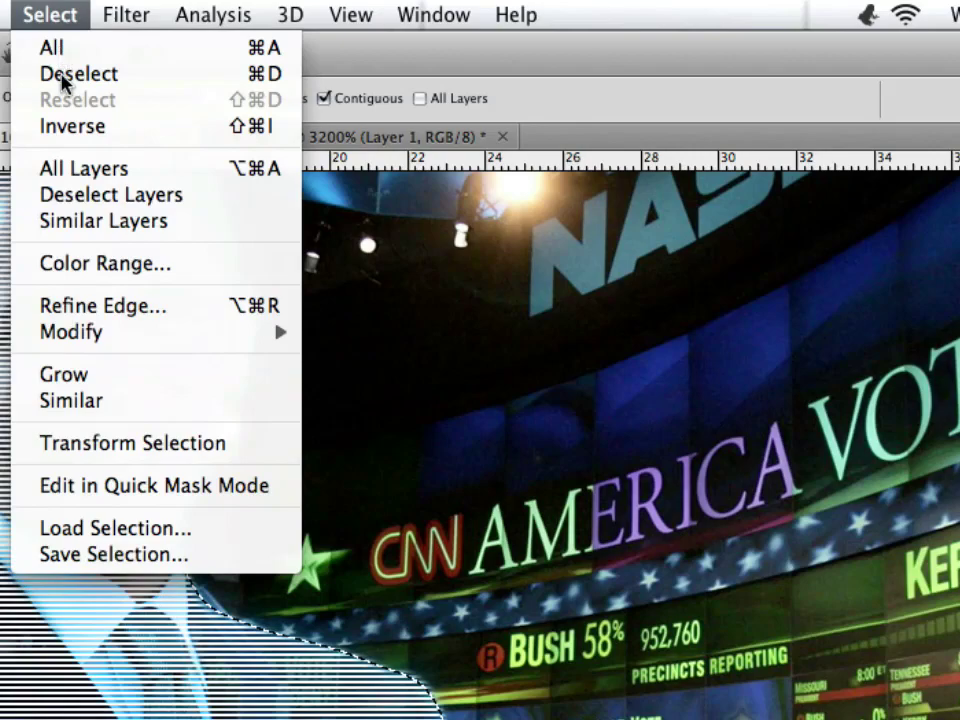
left_click(70, 128)
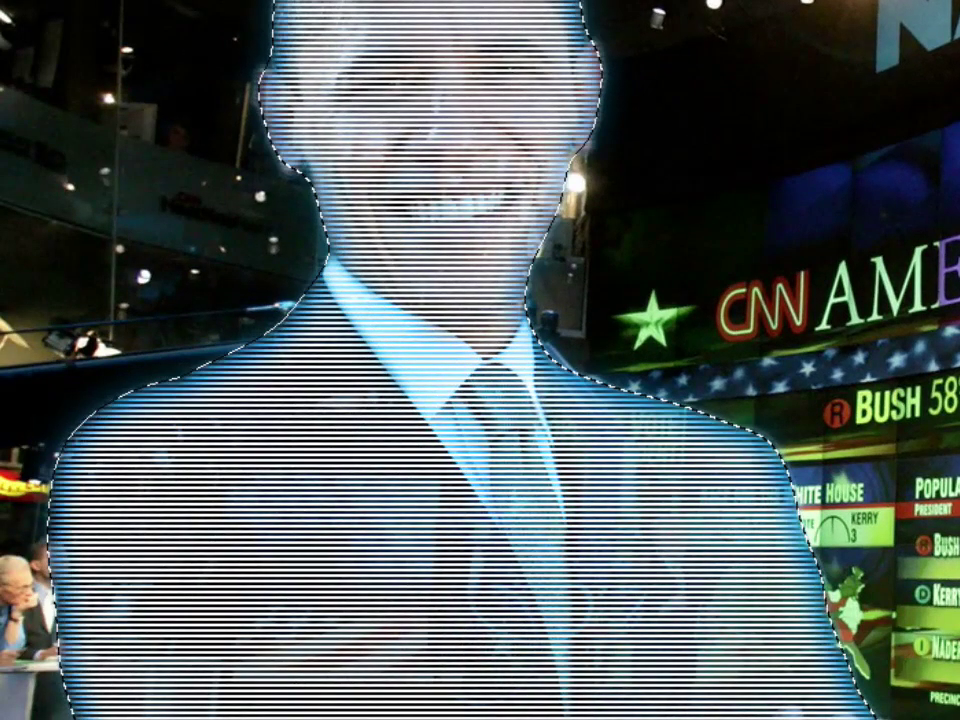
key("Delete")
key("ctrl+d")
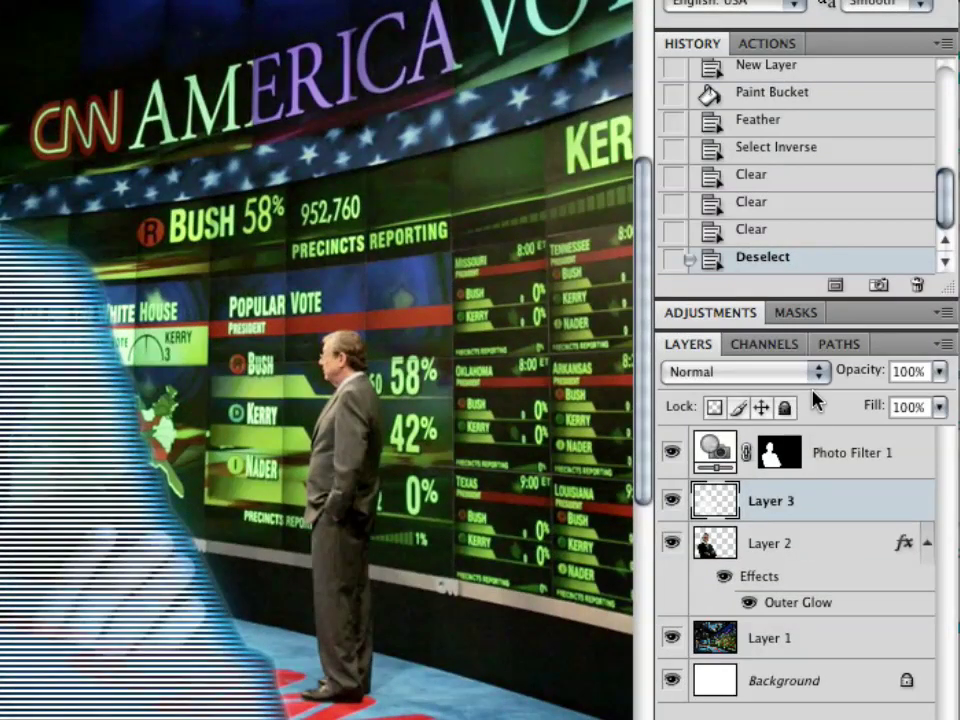
- Bring up the blending mode list for the scanline Layer 3 in the Layers panel
left_click(800, 377)
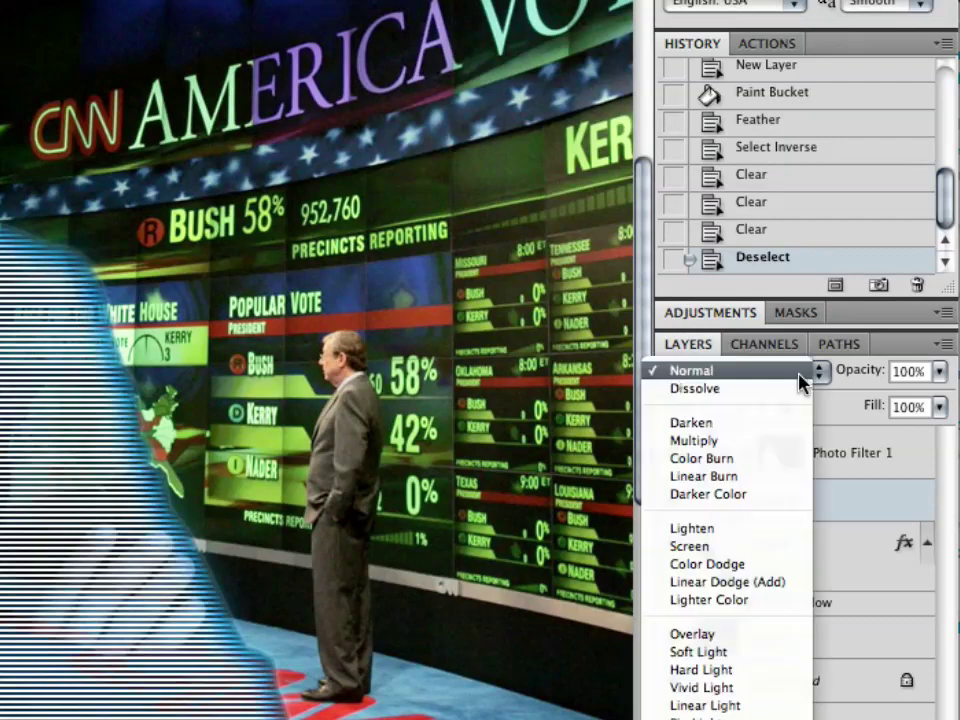